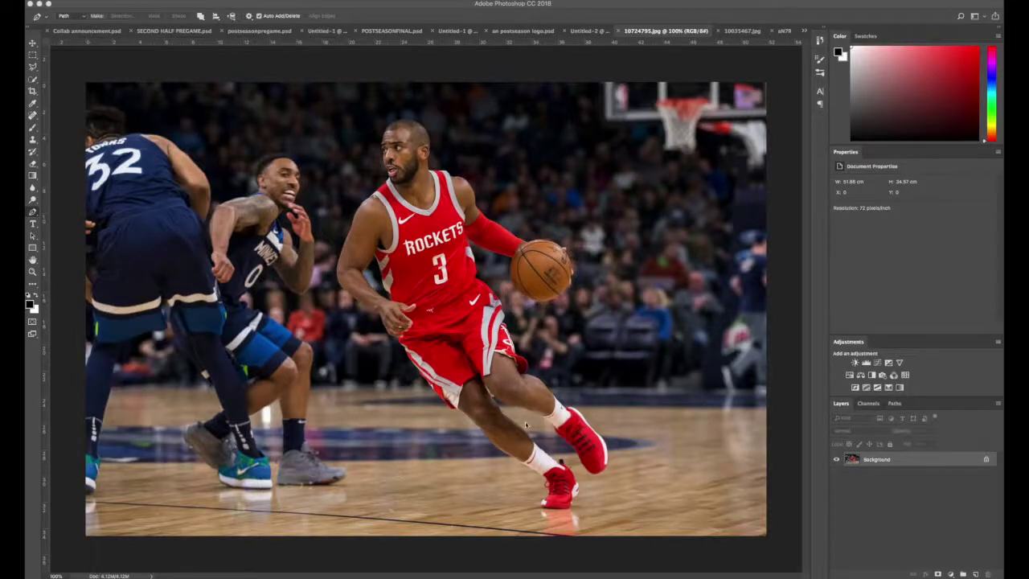
- Trace the Rockets player with the Pen tool and copy the cutout into Untitled-2
{"action": "scroll", "coordinate": [509, 469], "scroll_direction": "up", "scroll_amount": 5}
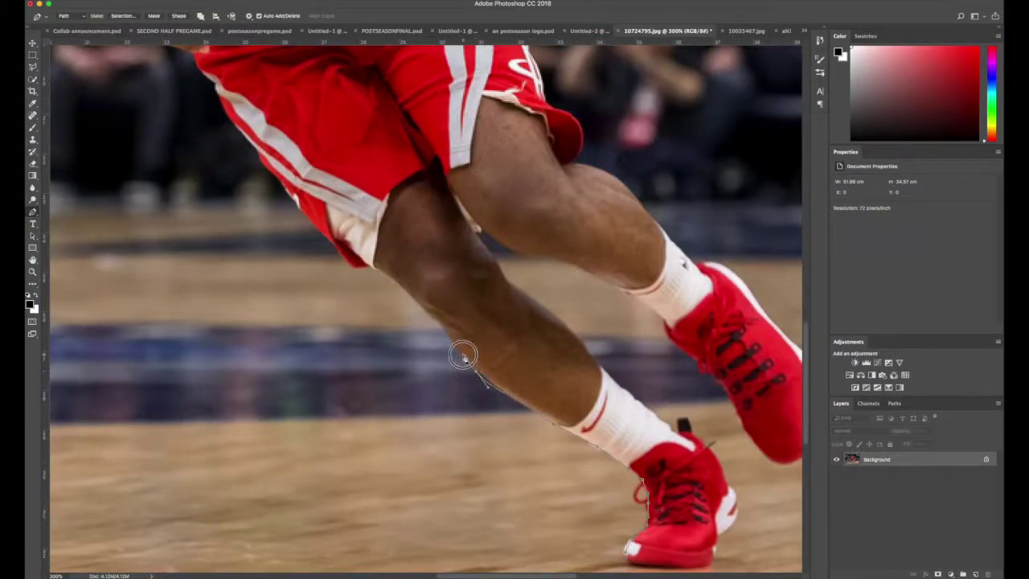
{"action": "left_click_drag", "start_coordinate": [385, 279], "coordinate": [527, 413]}
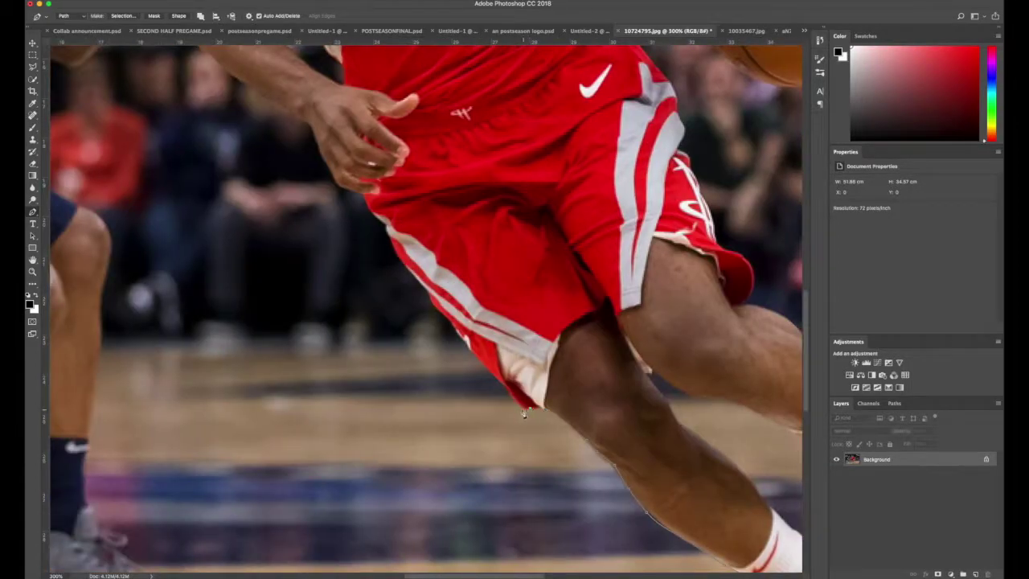
{"action": "scroll", "coordinate": [411, 264], "scroll_direction": "up", "scroll_amount": 5}
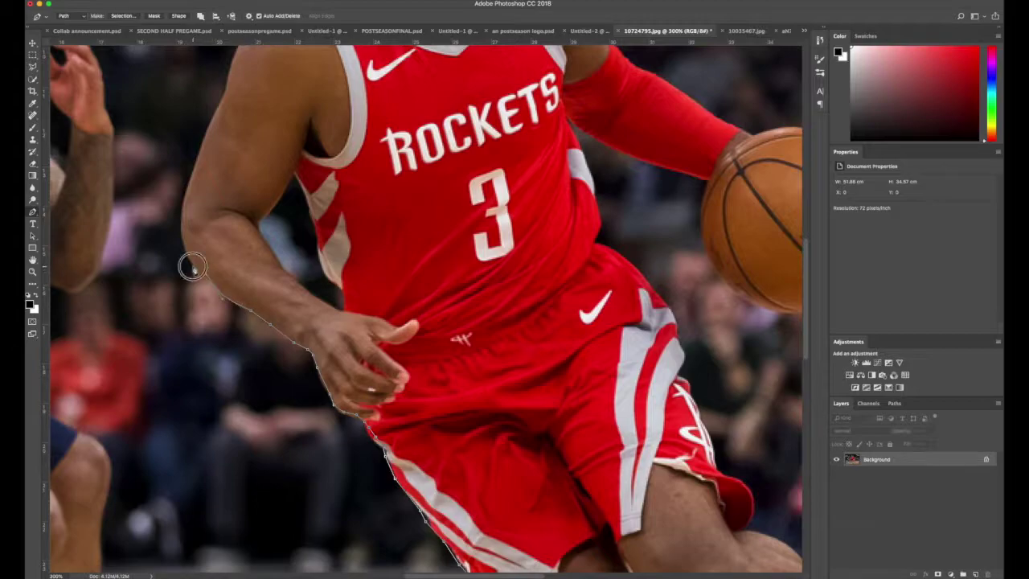
{"action": "left_click_drag", "start_coordinate": [210, 124], "coordinate": [232, 398]}
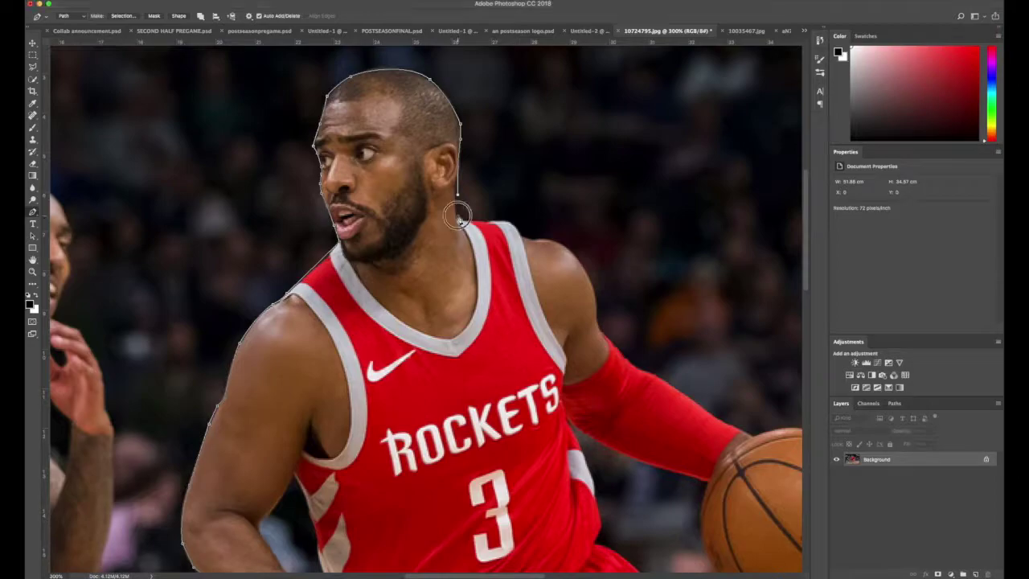
{"action": "scroll", "coordinate": [599, 316], "scroll_direction": "right", "scroll_amount": 10}
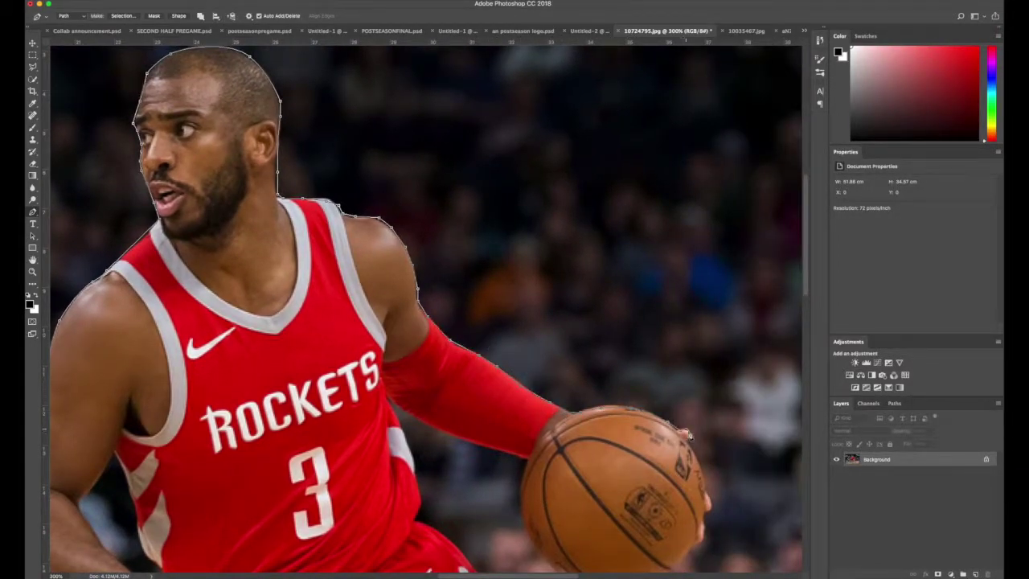
{"action": "scroll", "coordinate": [686, 431], "scroll_direction": "down", "scroll_amount": 2}
{"action": "scroll", "coordinate": [692, 442], "scroll_direction": "down", "scroll_amount": 1}
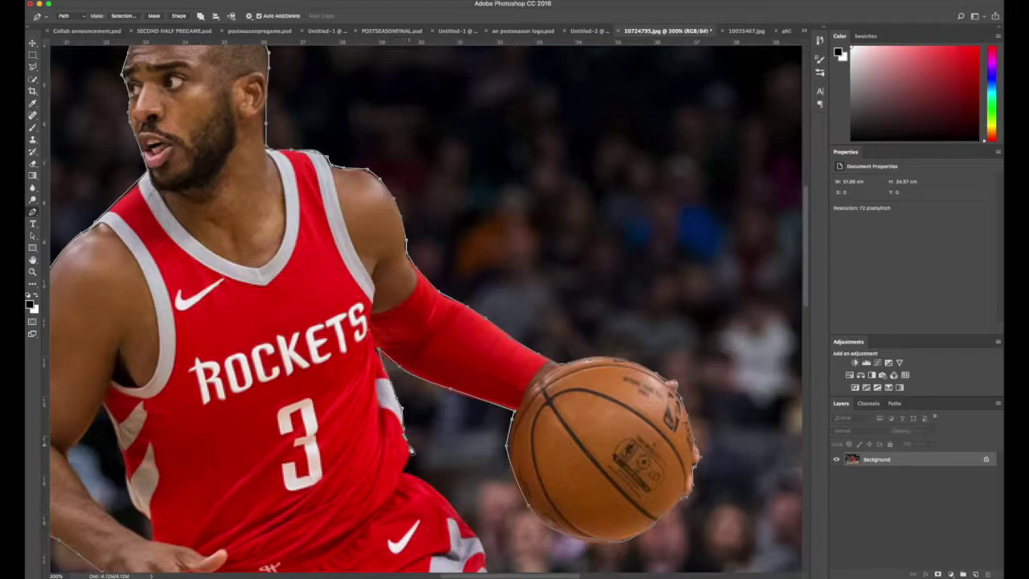
{"action": "scroll", "coordinate": [476, 534], "scroll_direction": "down", "scroll_amount": 5}
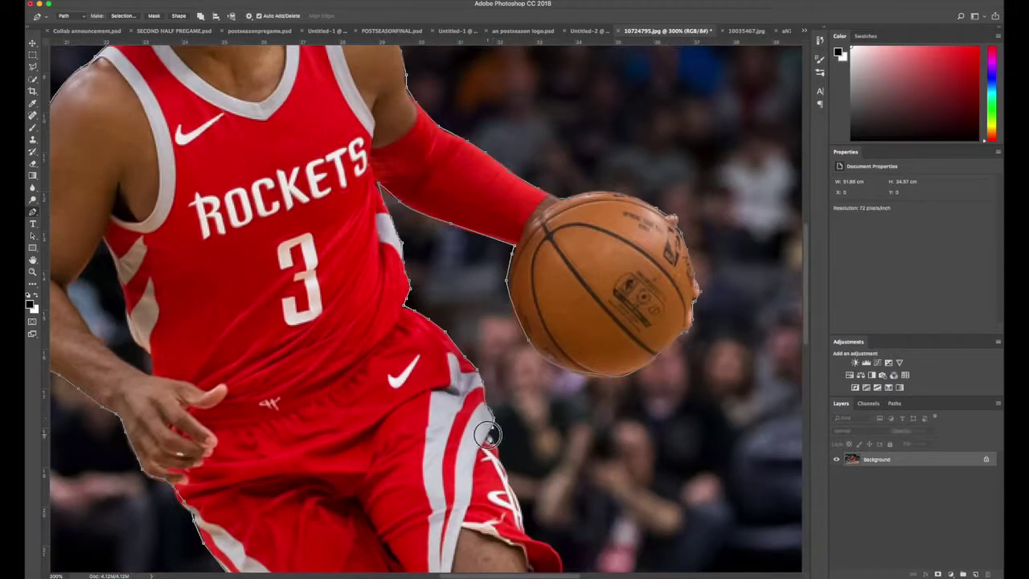
{"action": "scroll", "coordinate": [519, 504], "scroll_direction": "down", "scroll_amount": 6}
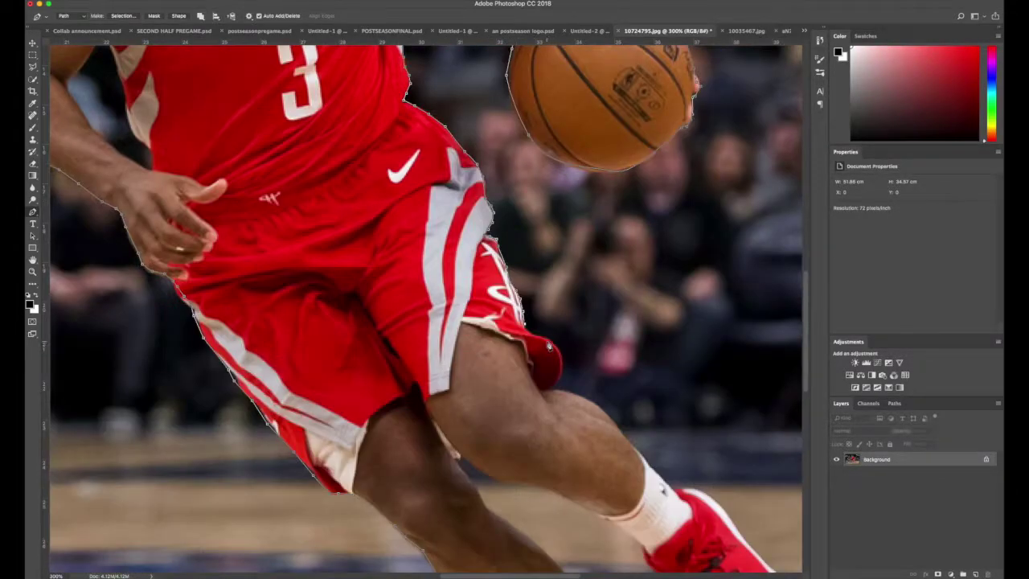
{"action": "scroll", "coordinate": [624, 436], "scroll_direction": "down", "scroll_amount": 10}
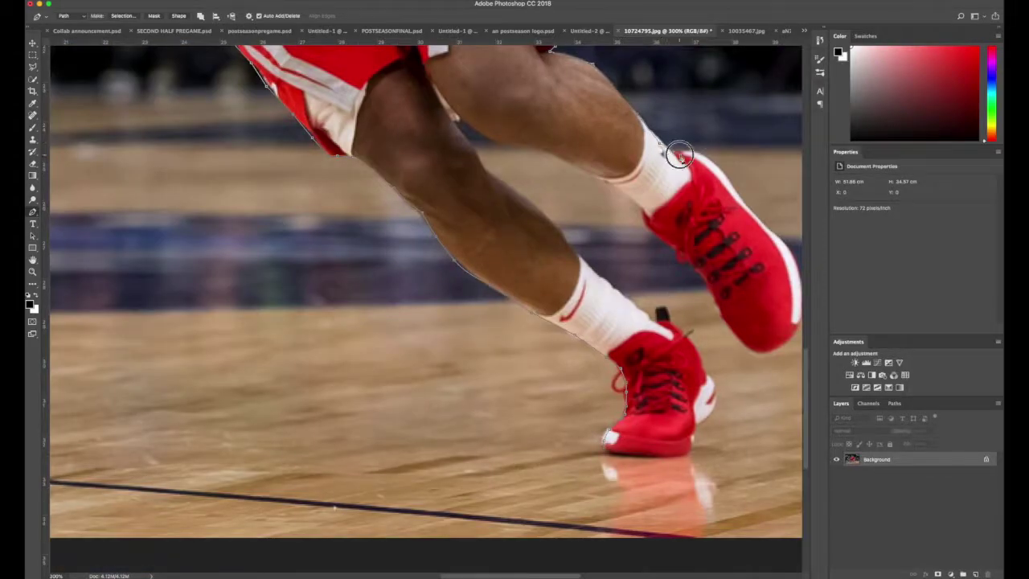
{"action": "scroll", "coordinate": [776, 227], "scroll_direction": "right", "scroll_amount": 6}
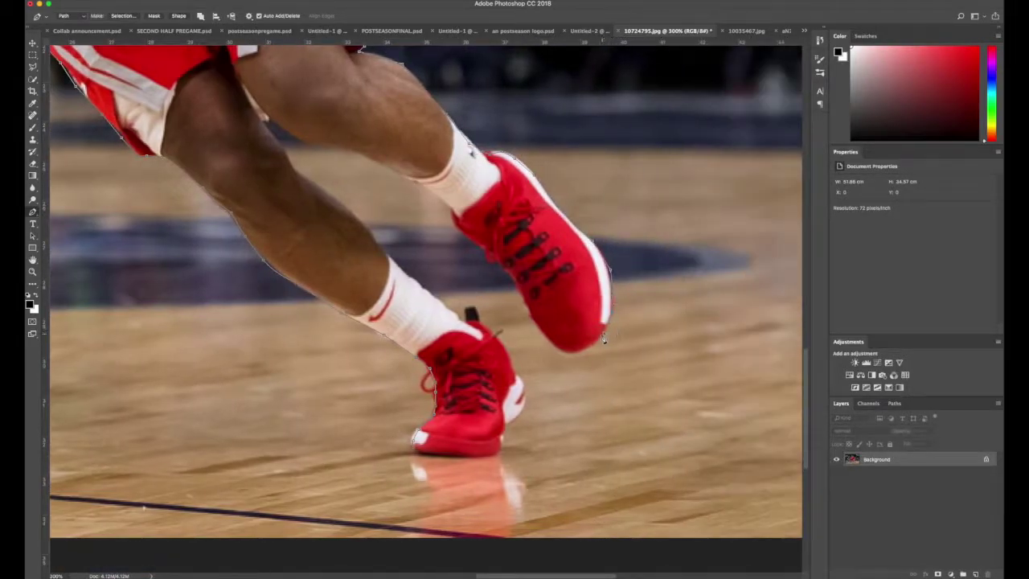
{"action": "scroll", "coordinate": [476, 253], "scroll_direction": "up", "scroll_amount": 4}
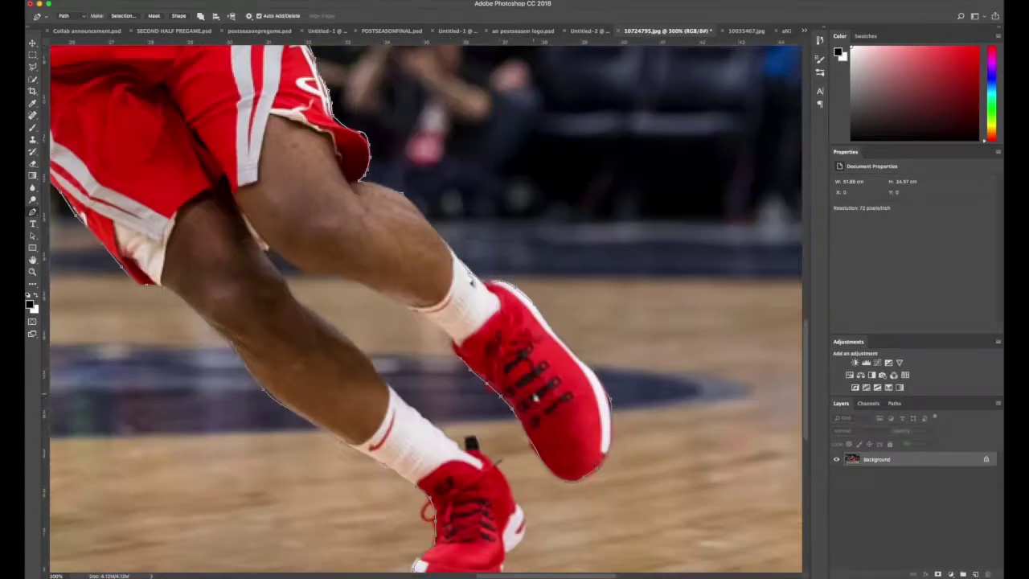
{"action": "scroll", "coordinate": [467, 318], "scroll_direction": "left", "scroll_amount": 1}
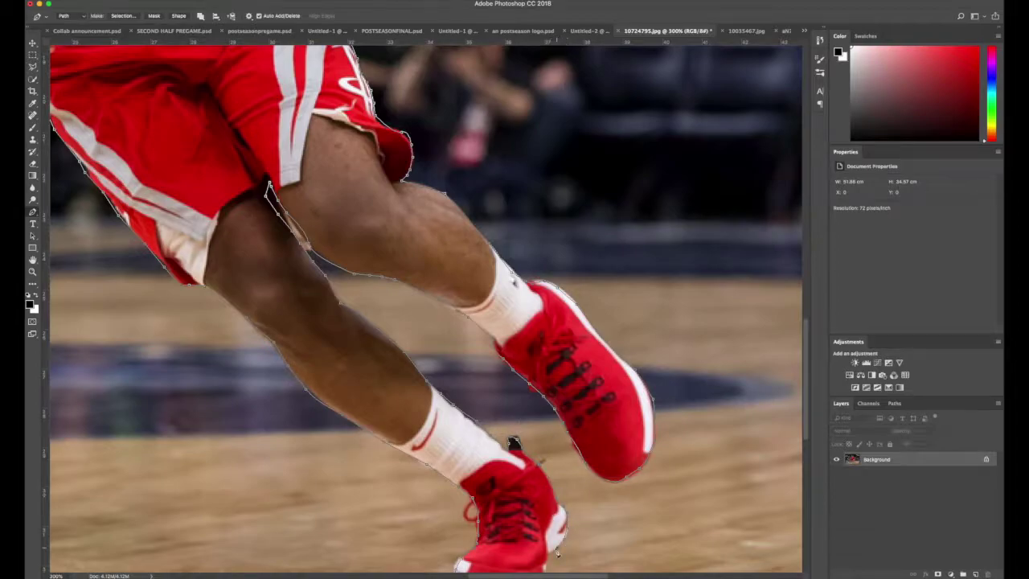
{"action": "scroll", "coordinate": [514, 443], "scroll_direction": "down", "scroll_amount": 8}
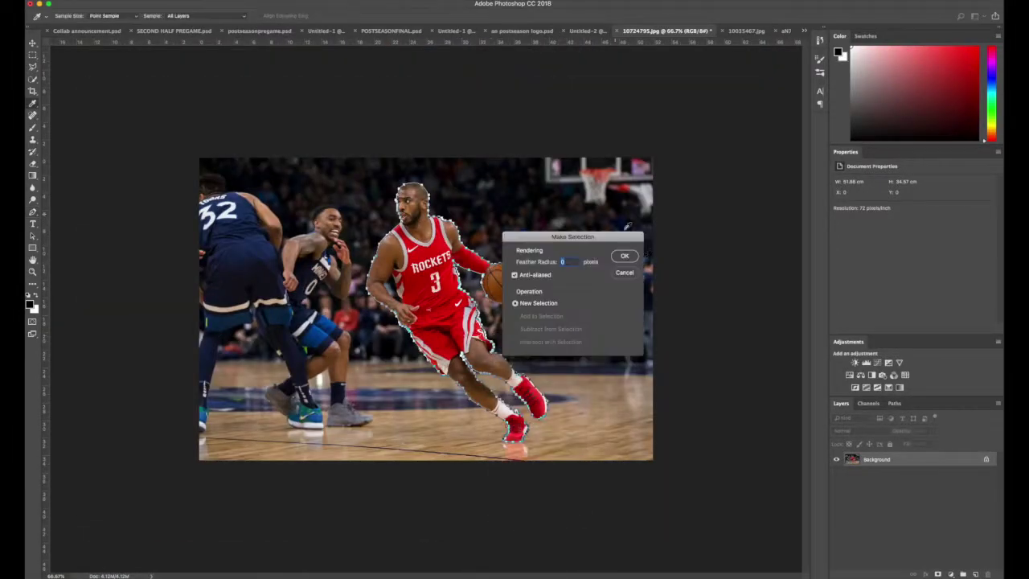
- Enlarge the pasted Rockets player and bring up the Jazz photo 10035467.jpg
{"action": "key", "text": "ctrl+t"}
{"action": "left_click_drag", "start_coordinate": [565, 246], "coordinate": [662, 147]}
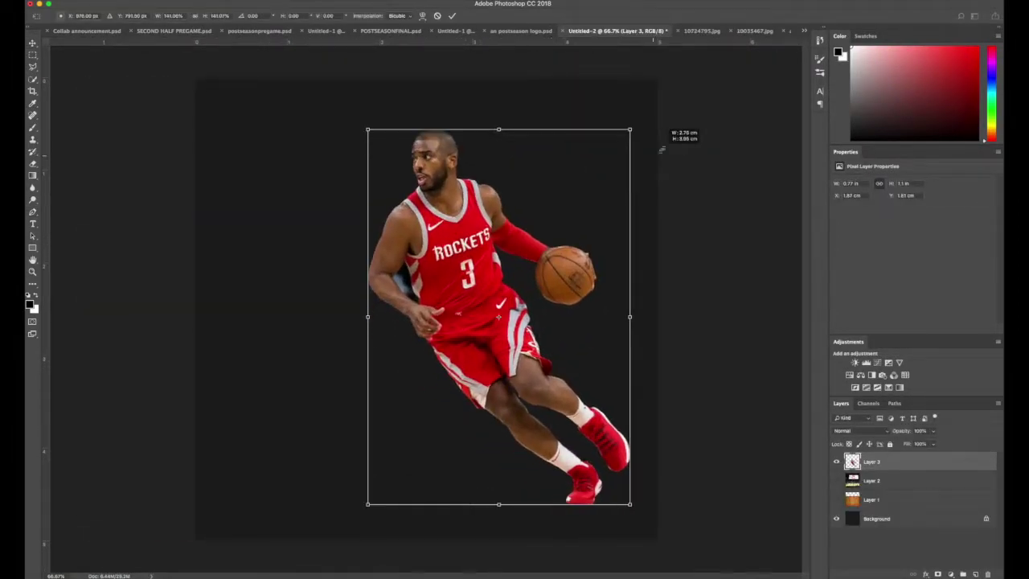
{"action": "left_click", "coordinate": [620, 32]}
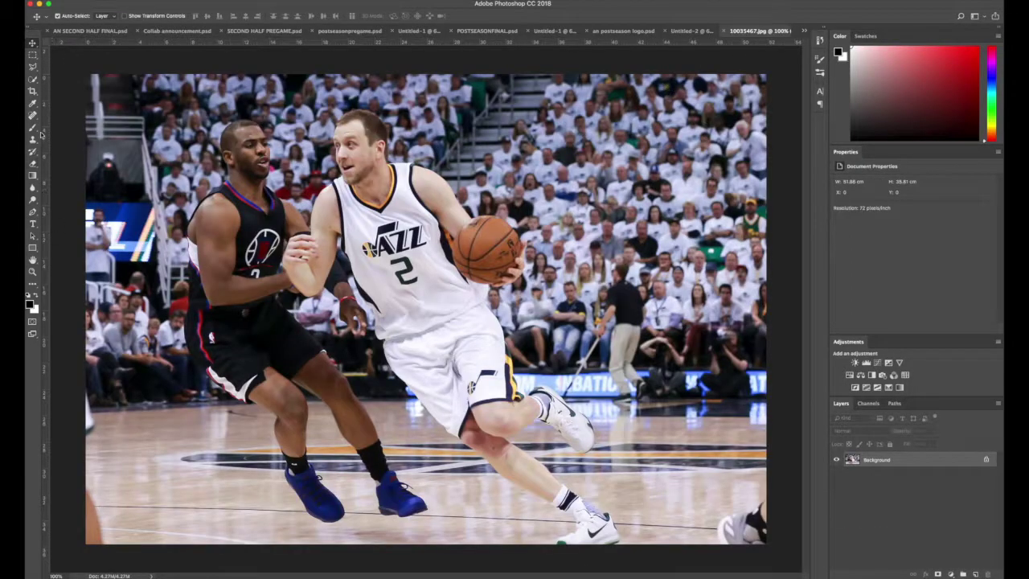
- Outline the Clippers player's shorts and side with Pen tool points
{"action": "scroll", "coordinate": [417, 488], "scroll_direction": "down", "scroll_amount": 5}
{"action": "scroll", "coordinate": [417, 488], "scroll_direction": "left", "scroll_amount": 4}
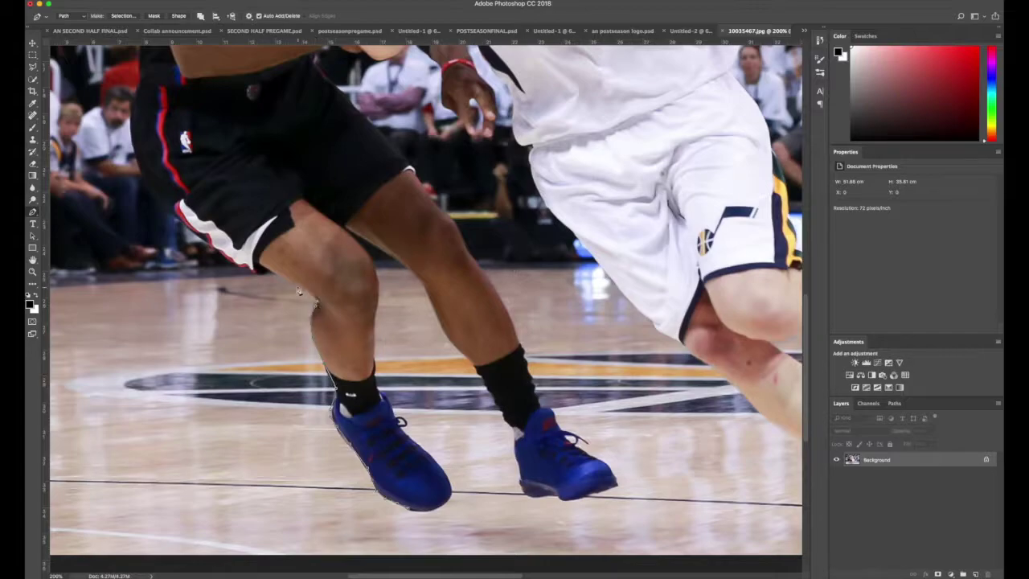
{"action": "scroll", "coordinate": [503, 272], "scroll_direction": "left", "scroll_amount": 5}
{"action": "scroll", "coordinate": [503, 271], "scroll_direction": "up", "scroll_amount": 1}
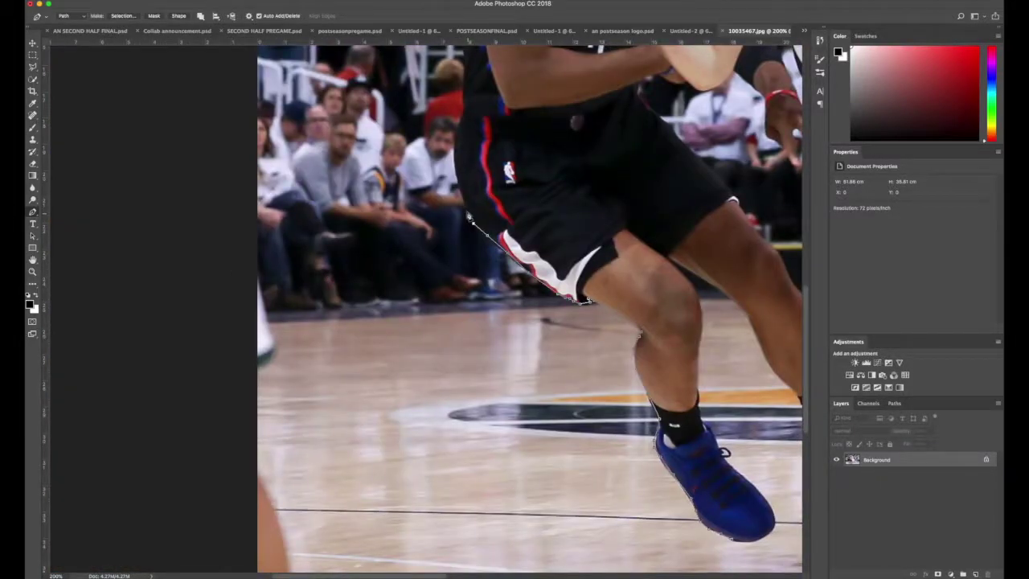
{"action": "left_click", "coordinate": [456, 143]}
{"action": "scroll", "coordinate": [459, 161], "scroll_direction": "up", "scroll_amount": 4}
{"action": "left_click", "coordinate": [460, 204]}
{"action": "scroll", "coordinate": [474, 211], "scroll_direction": "up", "scroll_amount": 2}
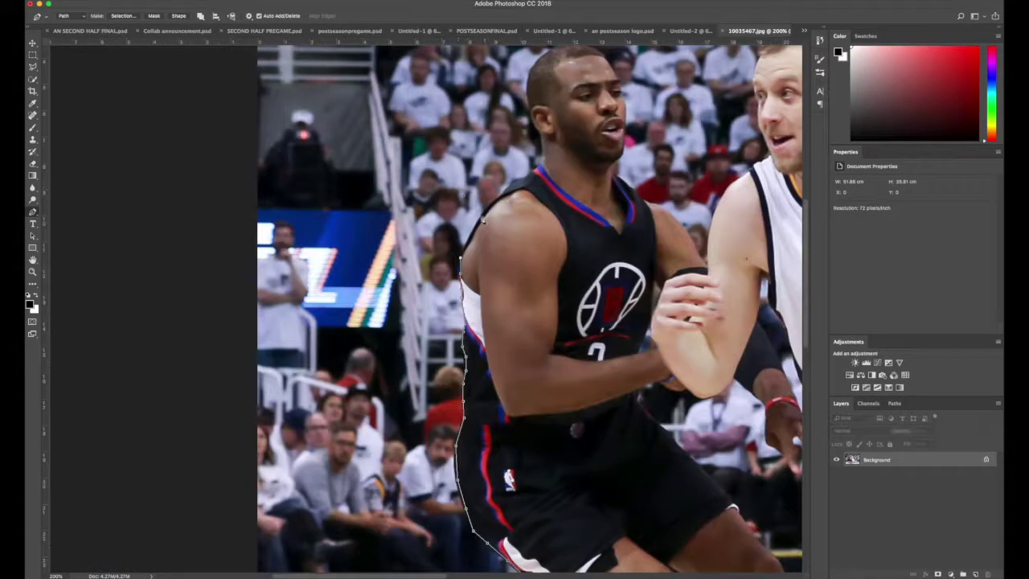
{"action": "scroll", "coordinate": [537, 137], "scroll_direction": "up", "scroll_amount": 3}
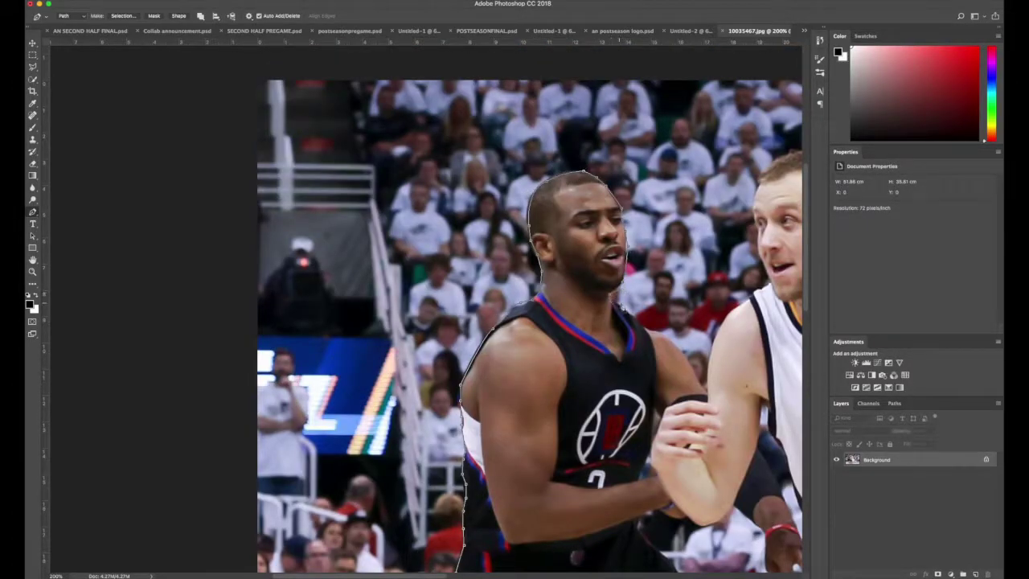
- Complete the Clippers outline and paste him into Untitled-2 for resizing
{"action": "scroll", "coordinate": [483, 310], "scroll_direction": "right", "scroll_amount": 2}
{"action": "scroll", "coordinate": [482, 309], "scroll_direction": "down", "scroll_amount": 2}
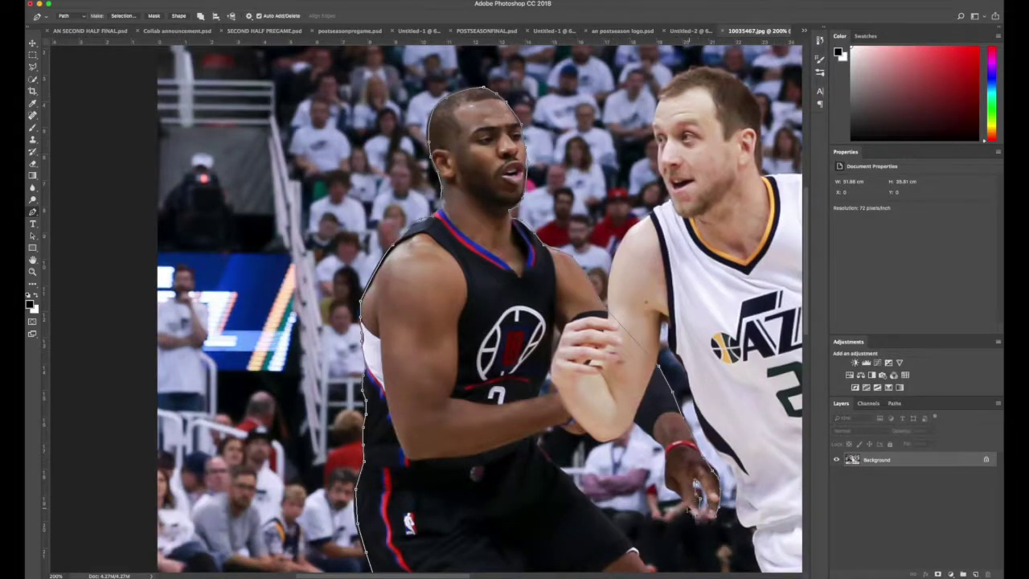
{"action": "scroll", "coordinate": [552, 431], "scroll_direction": "right", "scroll_amount": 1}
{"action": "scroll", "coordinate": [566, 428], "scroll_direction": "down", "scroll_amount": 3}
{"action": "scroll", "coordinate": [627, 395], "scroll_direction": "down", "scroll_amount": 5}
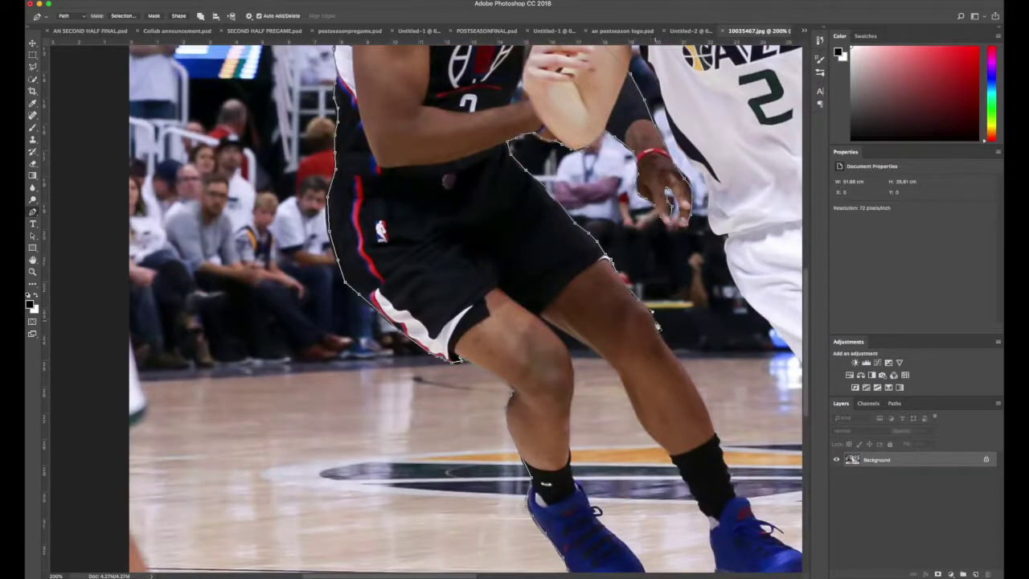
{"action": "scroll", "coordinate": [694, 386], "scroll_direction": "down", "scroll_amount": 3}
{"action": "scroll", "coordinate": [732, 374], "scroll_direction": "right", "scroll_amount": 4}
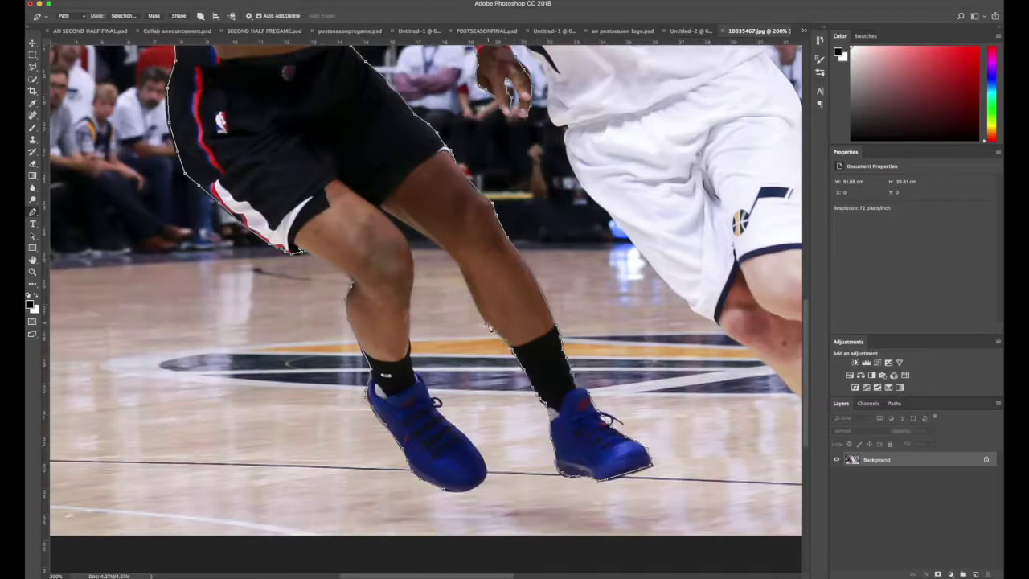
{"action": "scroll", "coordinate": [426, 310], "scroll_direction": "up", "scroll_amount": 2}
{"action": "scroll", "coordinate": [426, 309], "scroll_direction": "left", "scroll_amount": 1}
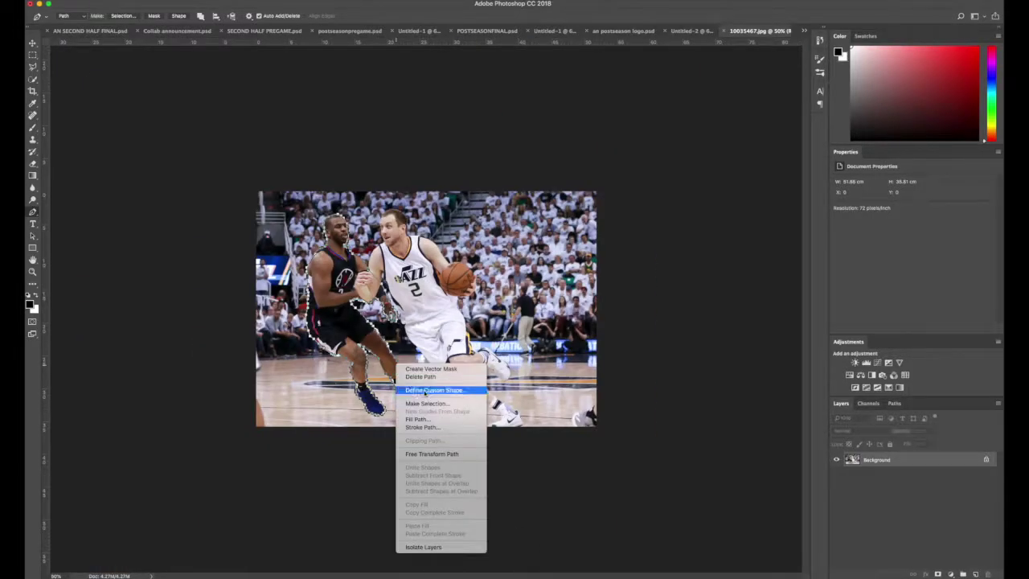
{"action": "key", "text": "ctrl+t"}
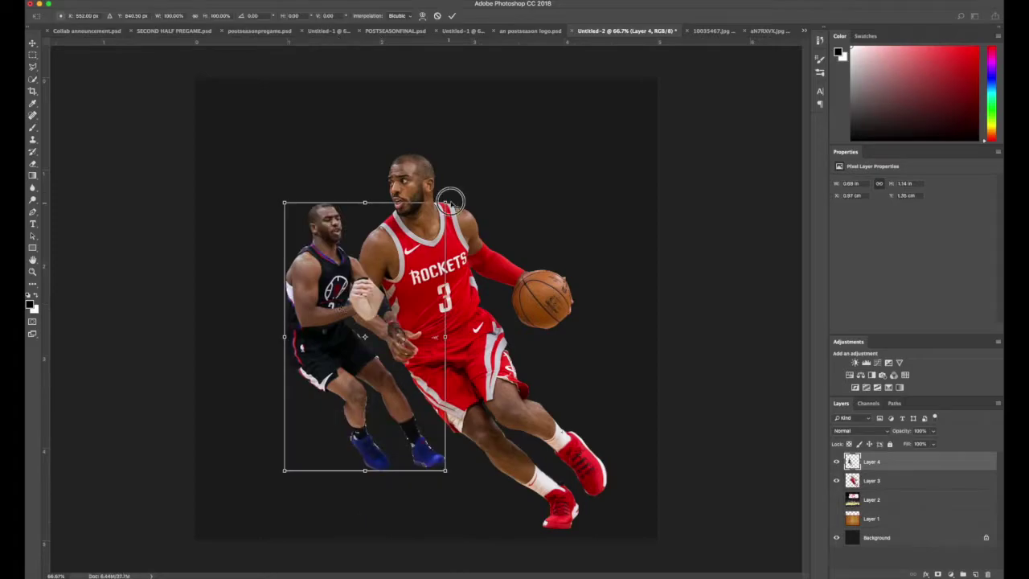
- Enlarge the Clippers player and commit the resize
{"action": "left_click_drag", "start_coordinate": [282, 202], "coordinate": [246, 165]}
{"action": "left_click", "coordinate": [872, 479]}
{"action": "key", "text": "Return"}
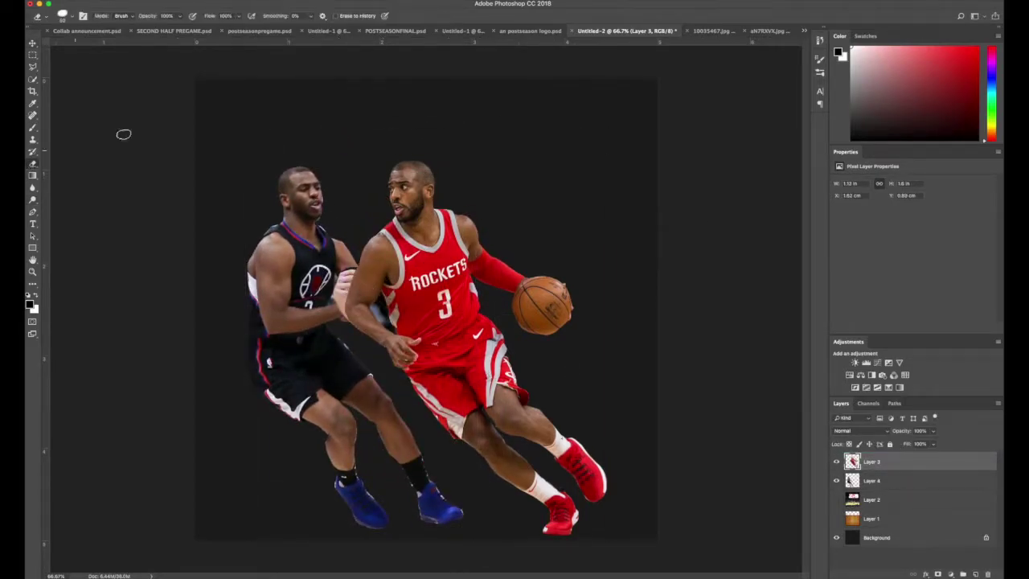
- Erase the Rockets layer beside the arm with a small eraser to reveal the Clippers player
{"action": "key", "text": "e"}
{"action": "left_click", "coordinate": [62, 16]}
{"action": "key", "text": "Return"}
{"action": "key", "text": "ctrl+plus"}
{"action": "key", "text": "ctrl+plus"}
{"action": "key", "text": "ctrl+plus"}
{"action": "left_click", "coordinate": [63, 15]}
{"action": "key", "text": "Return"}
{"action": "mouse_move", "coordinate": [225, 335]}
{"action": "left_mouse_down"}
{"action": "mouse_move", "coordinate": [283, 413]}
{"action": "mouse_move", "coordinate": [246, 315]}
{"action": "mouse_move", "coordinate": [182, 298]}
{"action": "mouse_move", "coordinate": [194, 310]}
{"action": "left_mouse_up"}
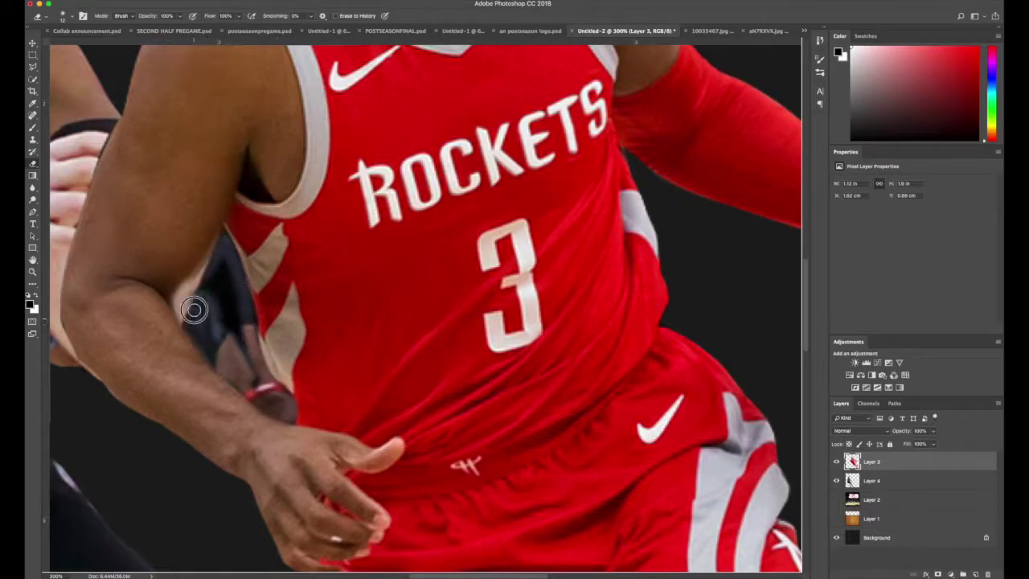
{"action": "scroll", "coordinate": [285, 396], "scroll_direction": "left", "scroll_amount": 5}
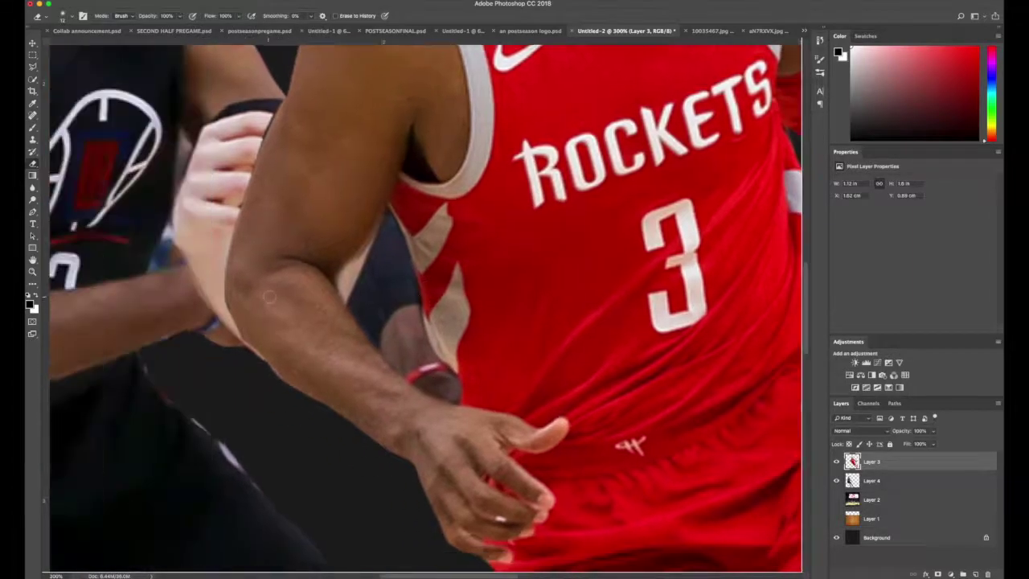
- Paint out the arm-edge gap and white hand on Layer 4, then reposition the Clippers player
{"action": "key", "text": "alt+bracketleft"}
{"action": "mouse_move", "coordinate": [179, 242]}
{"action": "left_mouse_down"}
{"action": "mouse_move", "coordinate": [210, 131]}
{"action": "mouse_move", "coordinate": [267, 119]}
{"action": "mouse_move", "coordinate": [201, 180]}
{"action": "mouse_move", "coordinate": [207, 237]}
{"action": "left_mouse_up"}
{"action": "key", "text": "bracketright"}
{"action": "key", "text": "bracketright"}
{"action": "key", "text": "bracketright"}
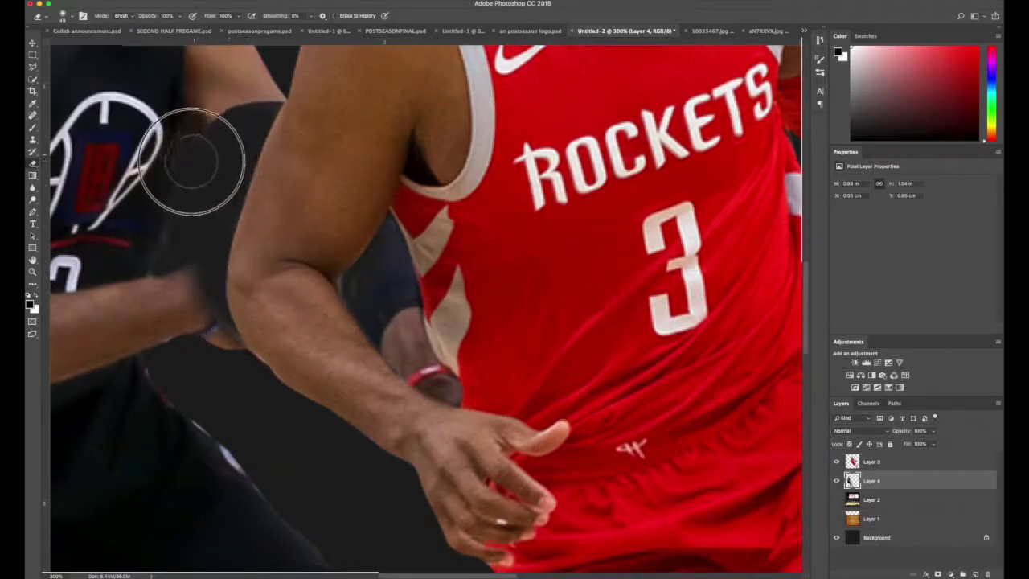
{"action": "key", "text": "super+0"}
{"action": "key", "text": "v"}
{"action": "left_click_drag", "start_coordinate": [483, 321], "coordinate": [353, 299]}
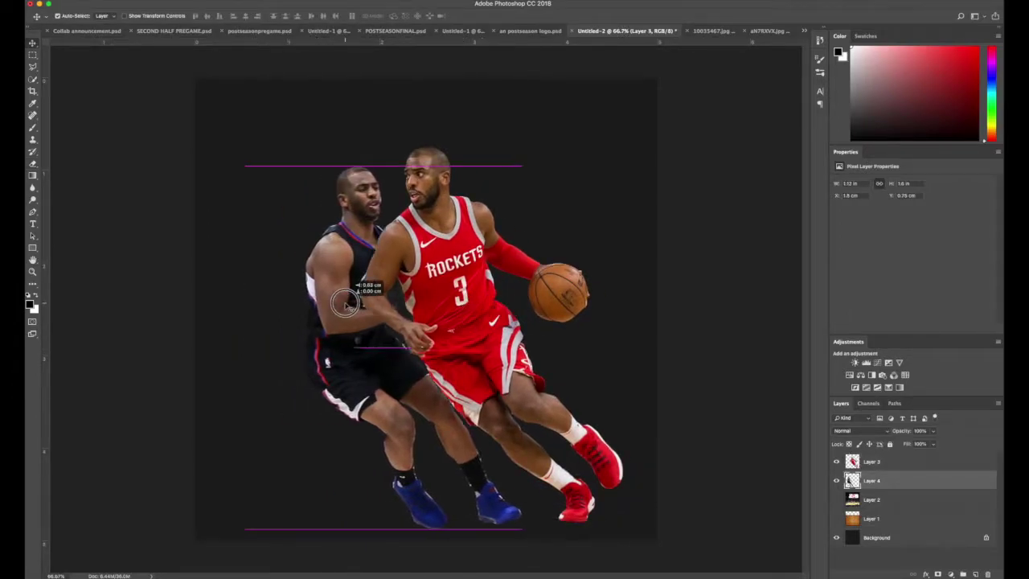
- Make the wood floor layer visible and select it for transforming
{"action": "left_click", "coordinate": [872, 518]}
{"action": "left_click", "coordinate": [836, 518]}
{"action": "key", "text": "ctrl+t"}
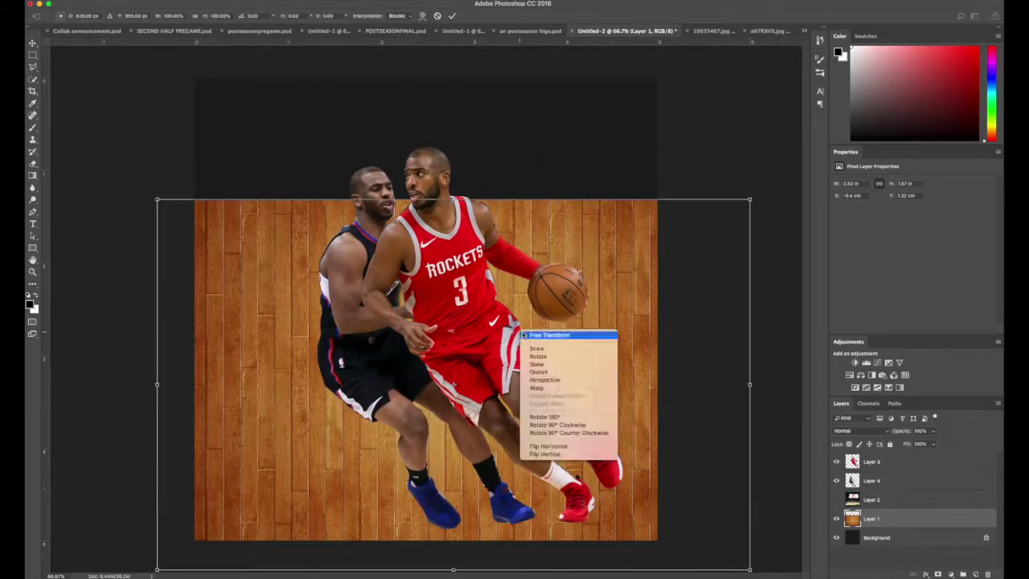
- Shape the wood floor into a receding perspective trapezoid and move the arena layer behind it
{"action": "mouse_move", "coordinate": [753, 198]}
{"action": "left_mouse_down"}
{"action": "mouse_move", "coordinate": [700, 179]}
{"action": "mouse_move", "coordinate": [718, 284]}
{"action": "left_mouse_up"}
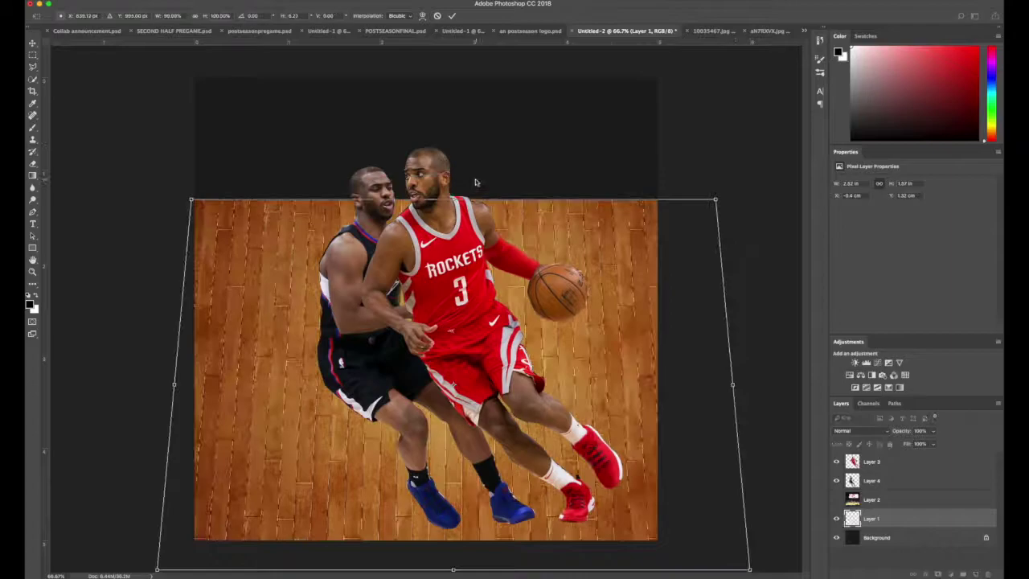
{"action": "mouse_move", "coordinate": [182, 201]}
{"action": "left_mouse_down"}
{"action": "mouse_move", "coordinate": [206, 239]}
{"action": "mouse_move", "coordinate": [335, 324]}
{"action": "mouse_move", "coordinate": [434, 28]}
{"action": "left_mouse_up"}
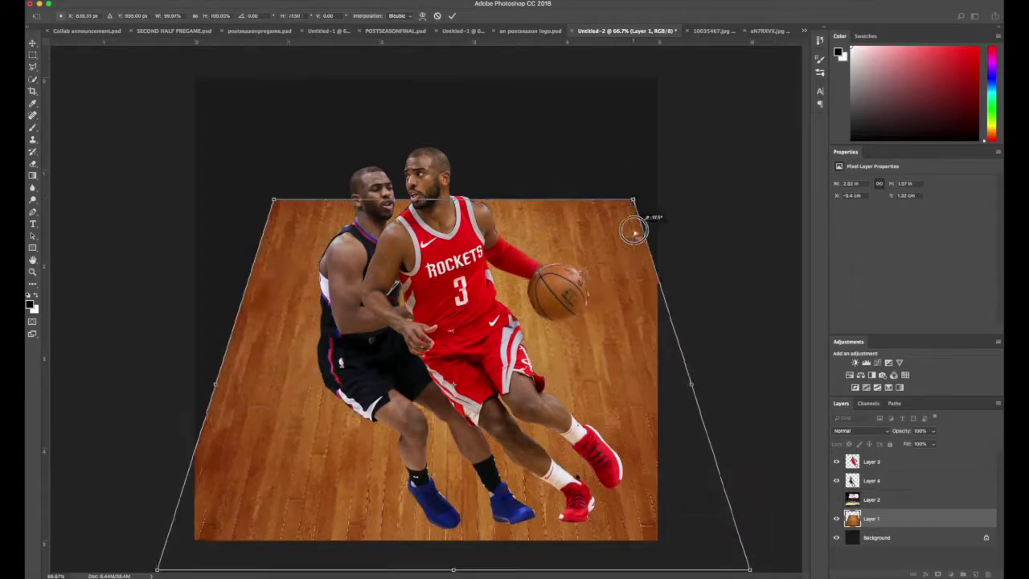
{"action": "left_click_drag", "start_coordinate": [609, 36], "coordinate": [507, 196]}
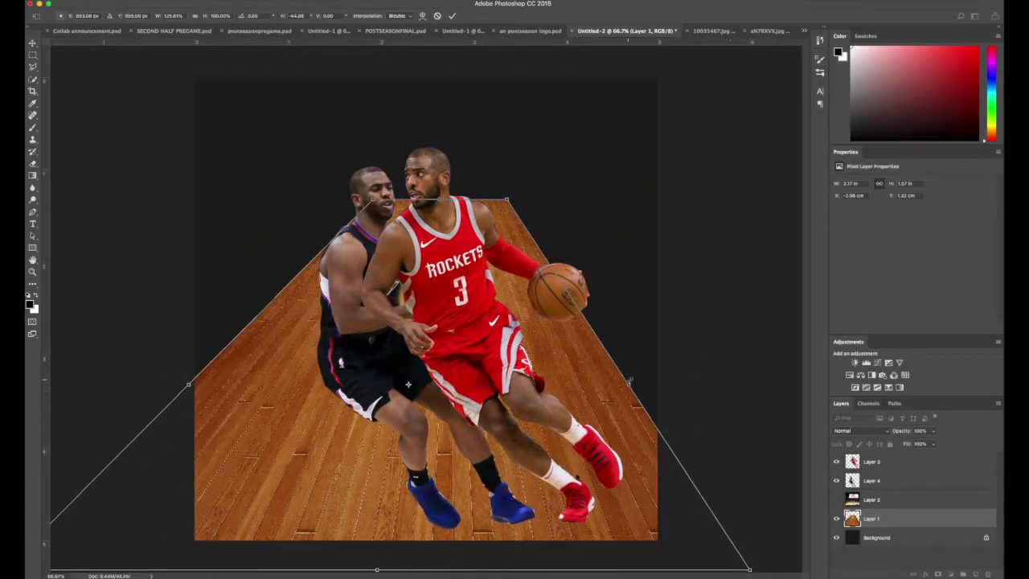
{"action": "left_click_drag", "start_coordinate": [279, 384], "coordinate": [615, 367]}
{"action": "key", "text": "Return"}
{"action": "left_click_drag", "start_coordinate": [864, 520], "coordinate": [905, 518]}
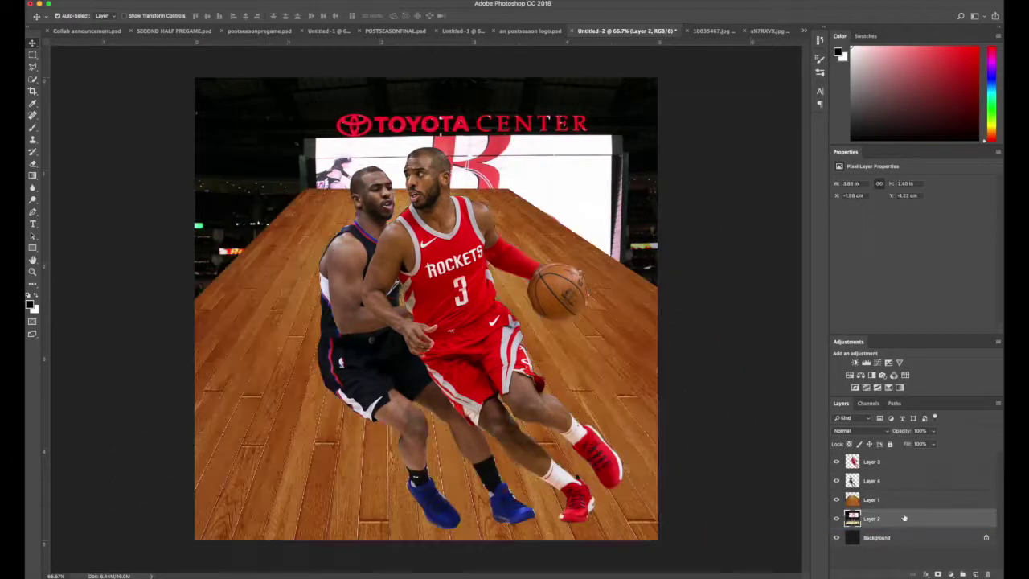
- Reposition and enlarge the arena crowd photo to fill the background
{"action": "left_click_drag", "start_coordinate": [569, 121], "coordinate": [598, 96]}
{"action": "key", "text": "ctrl+t"}
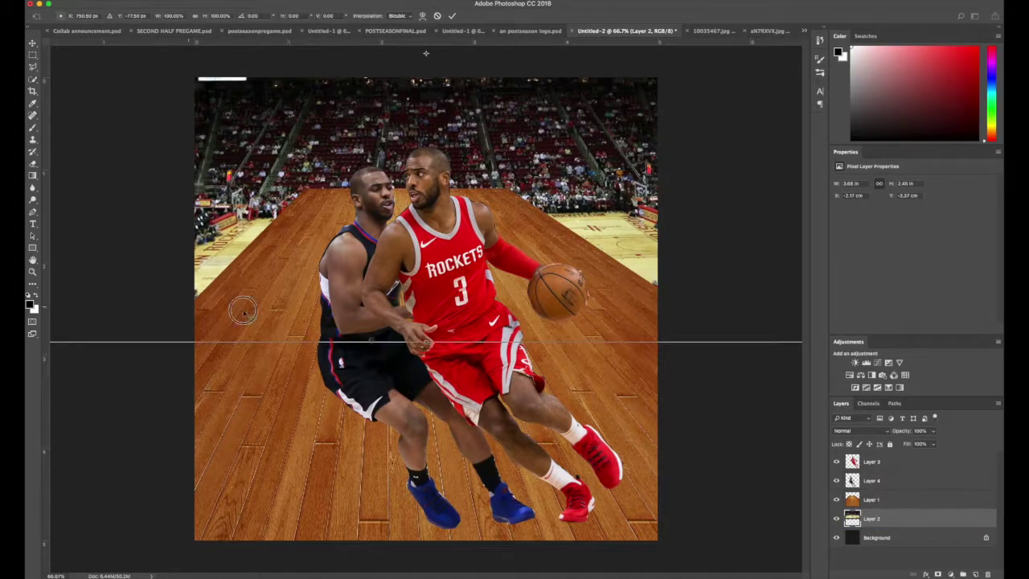
{"action": "left_click_drag", "start_coordinate": [53, 424], "coordinate": [464, 316]}
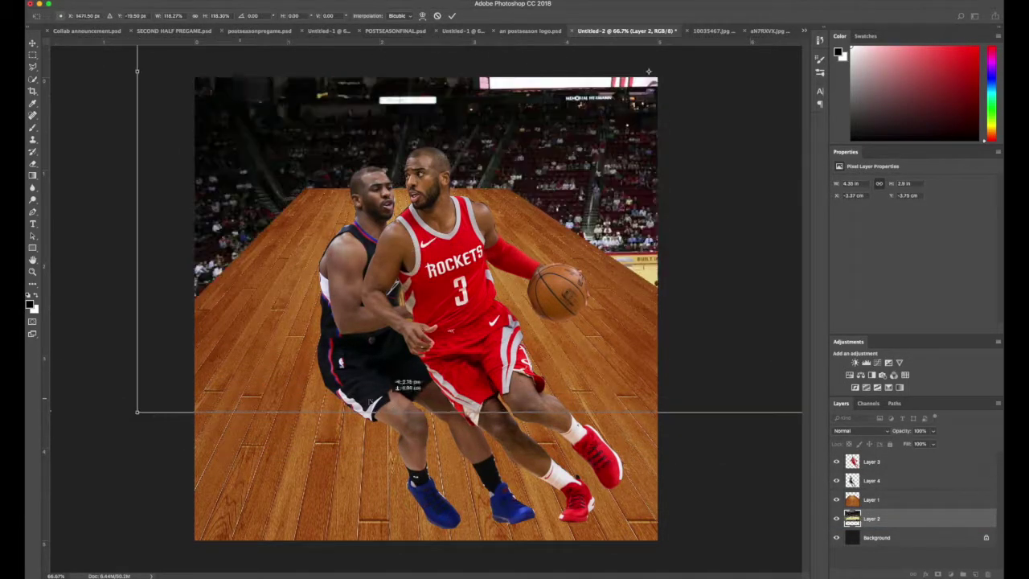
{"action": "left_click_drag", "start_coordinate": [464, 316], "coordinate": [318, 414]}
{"action": "key", "text": "Return"}
- Straighten the wood floor to a flat horizon and apply the transform
{"action": "left_click", "coordinate": [624, 413], "text": "ctrl"}
{"action": "key", "text": "ctrl+t"}
{"action": "mouse_move", "coordinate": [576, 161]}
{"action": "left_mouse_down"}
{"action": "mouse_move", "coordinate": [613, 251]}
{"action": "mouse_move", "coordinate": [610, 241]}
{"action": "left_mouse_up"}
{"action": "left_click_drag", "start_coordinate": [64, 241], "coordinate": [214, 215]}
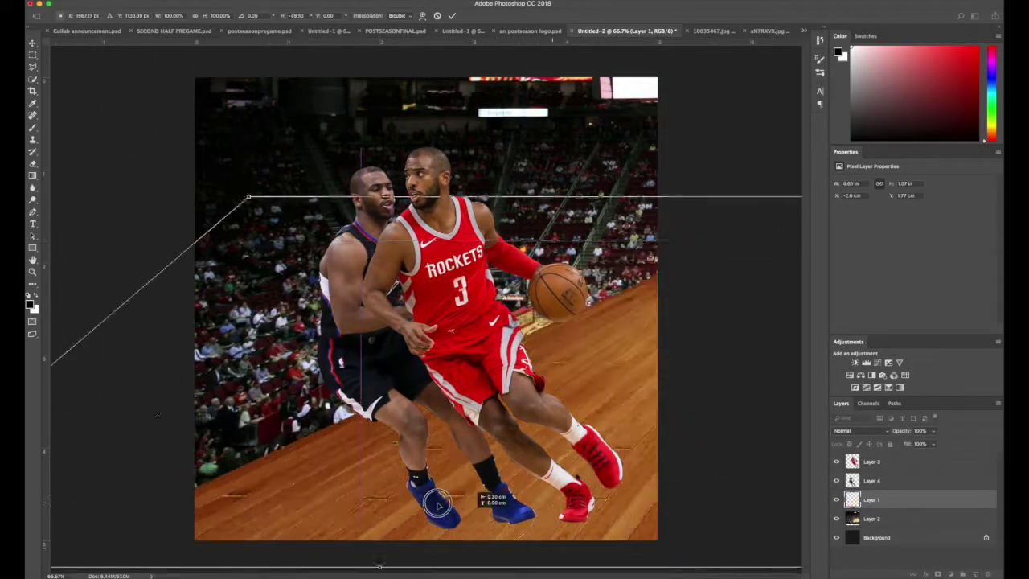
{"action": "left_click_drag", "start_coordinate": [434, 334], "coordinate": [450, 438]}
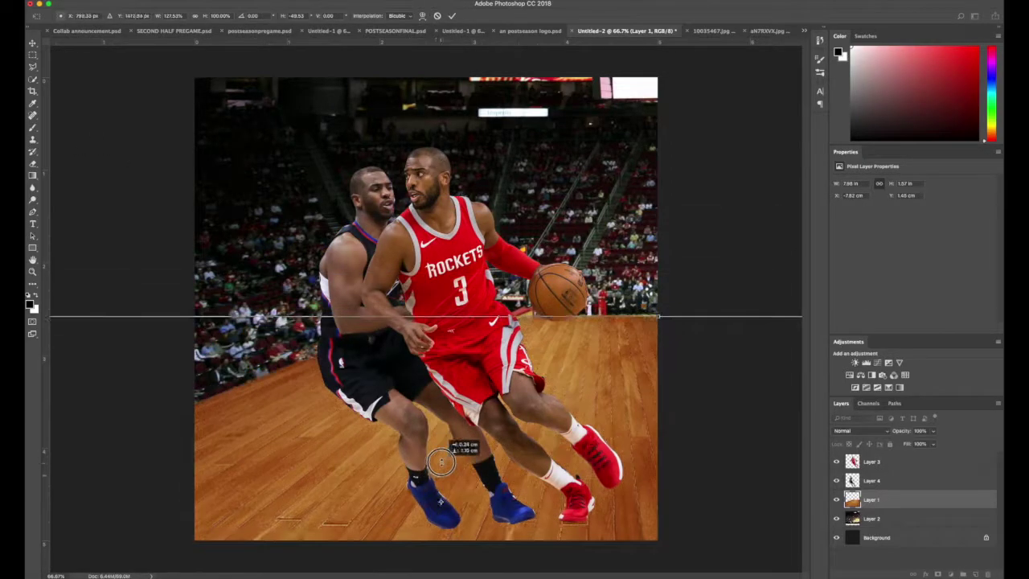
{"action": "left_click", "coordinate": [33, 45]}
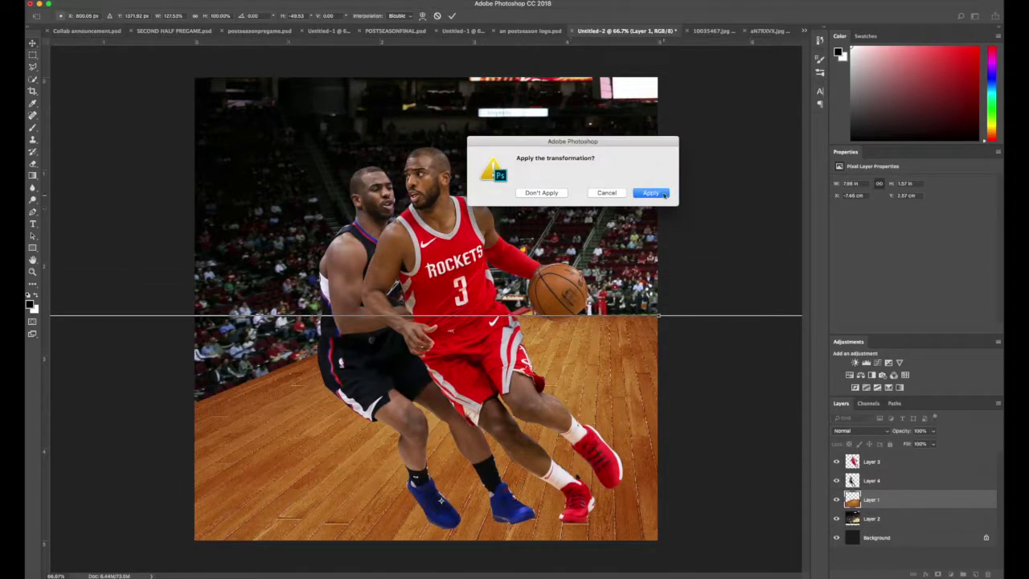
{"action": "left_click", "coordinate": [650, 190]}
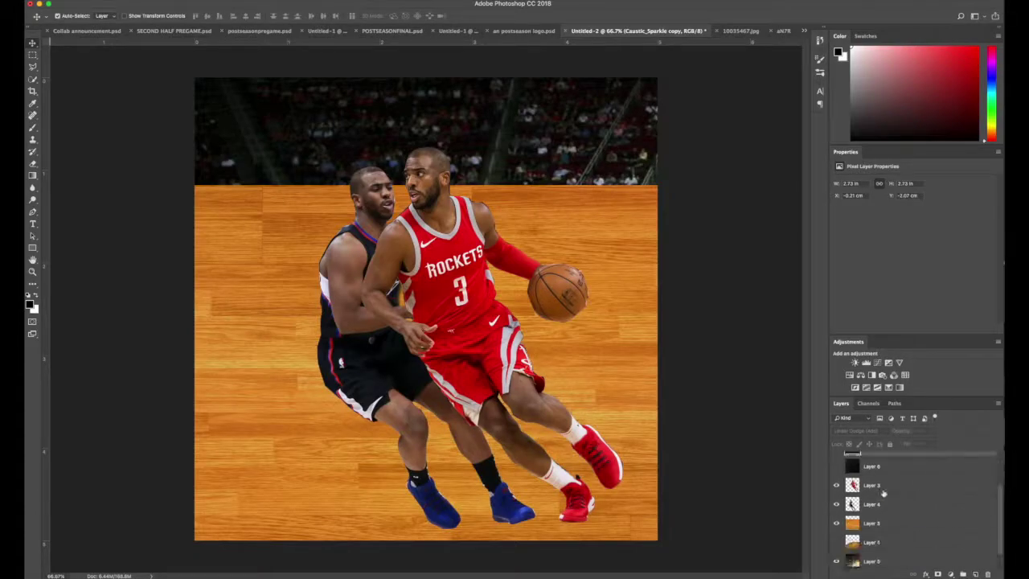
- Lower the top edge of the new floor layer in Free Transform
{"action": "left_click", "coordinate": [836, 523]}
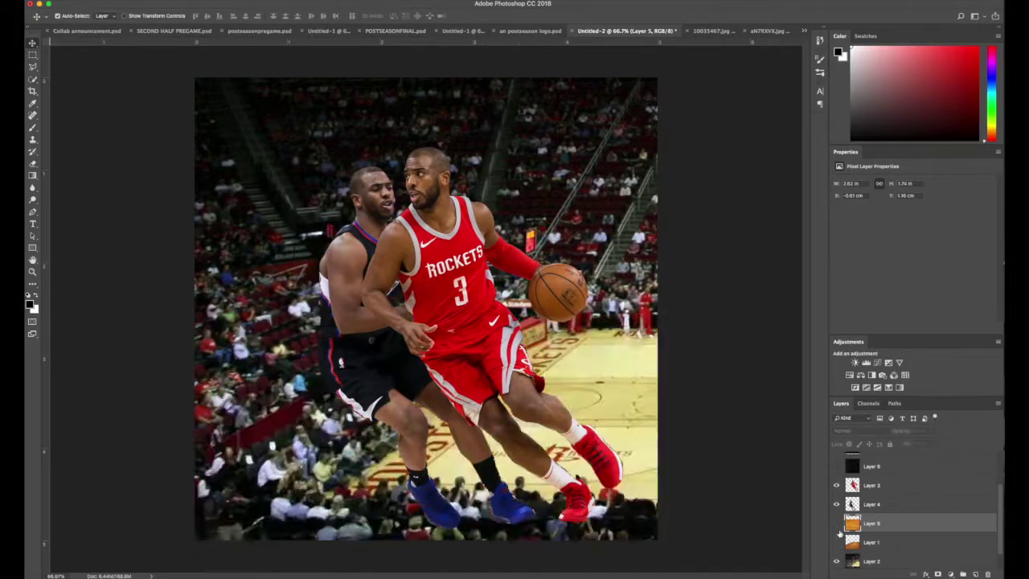
{"action": "key", "text": "ctrl+t"}
{"action": "left_click_drag", "start_coordinate": [441, 201], "coordinate": [441, 237]}
{"action": "right_click", "coordinate": [442, 241]}
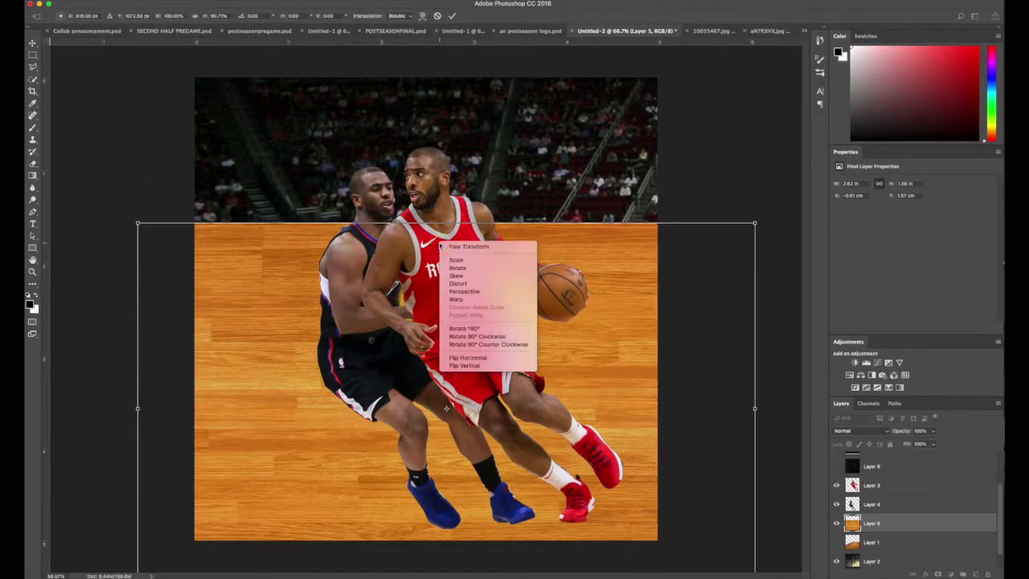
{"action": "left_click", "coordinate": [479, 254]}
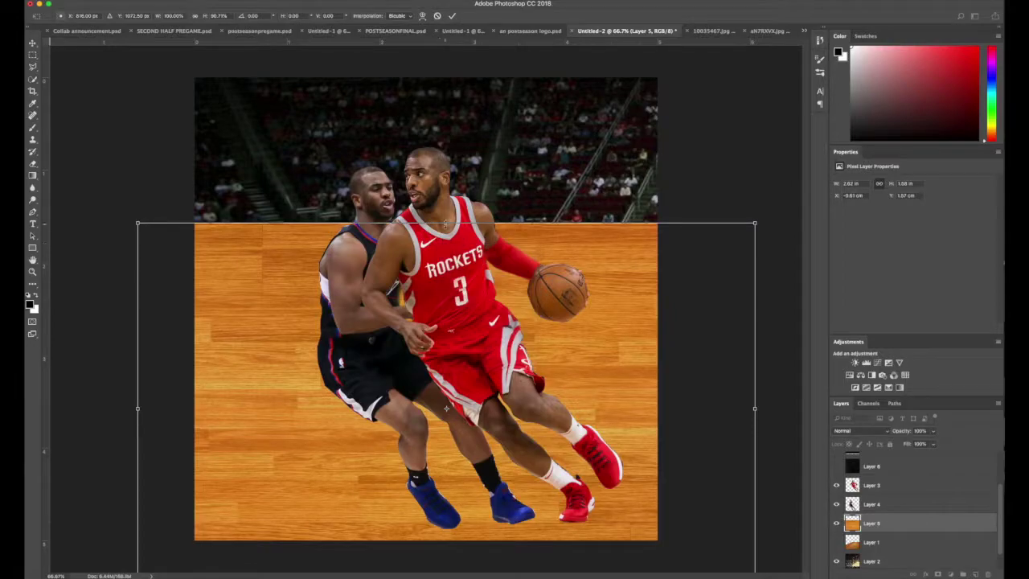
{"action": "right_click", "coordinate": [450, 277]}
{"action": "left_click", "coordinate": [459, 302]}
{"action": "mouse_move", "coordinate": [758, 245]}
{"action": "left_mouse_down"}
{"action": "mouse_move", "coordinate": [754, 340]}
{"action": "mouse_move", "coordinate": [740, 236]}
{"action": "left_mouse_up"}
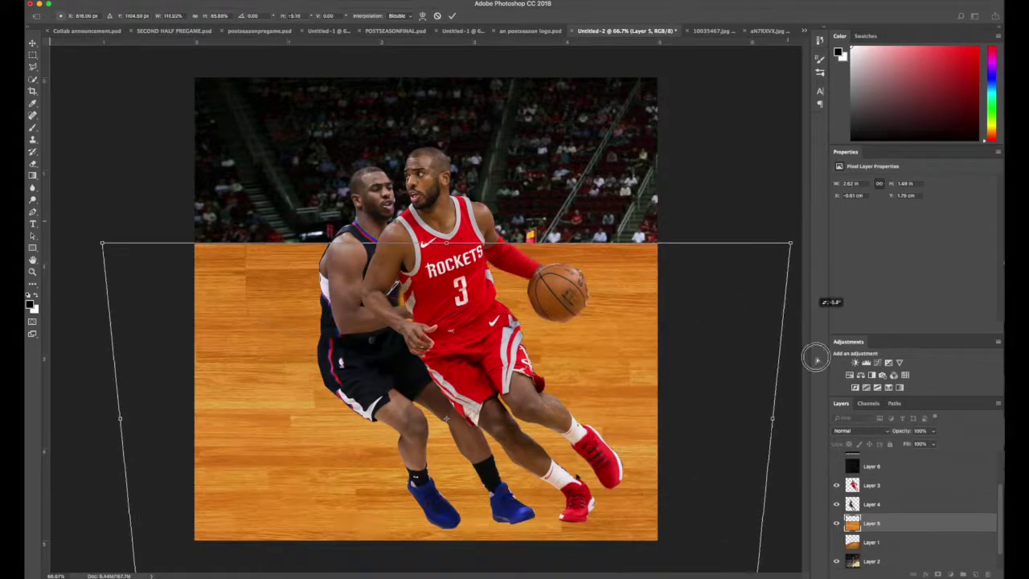
{"action": "mouse_move", "coordinate": [754, 561]}
{"action": "left_mouse_down"}
{"action": "mouse_move", "coordinate": [714, 570]}
{"action": "mouse_move", "coordinate": [578, 190]}
{"action": "mouse_move", "coordinate": [517, 252]}
{"action": "left_mouse_up"}
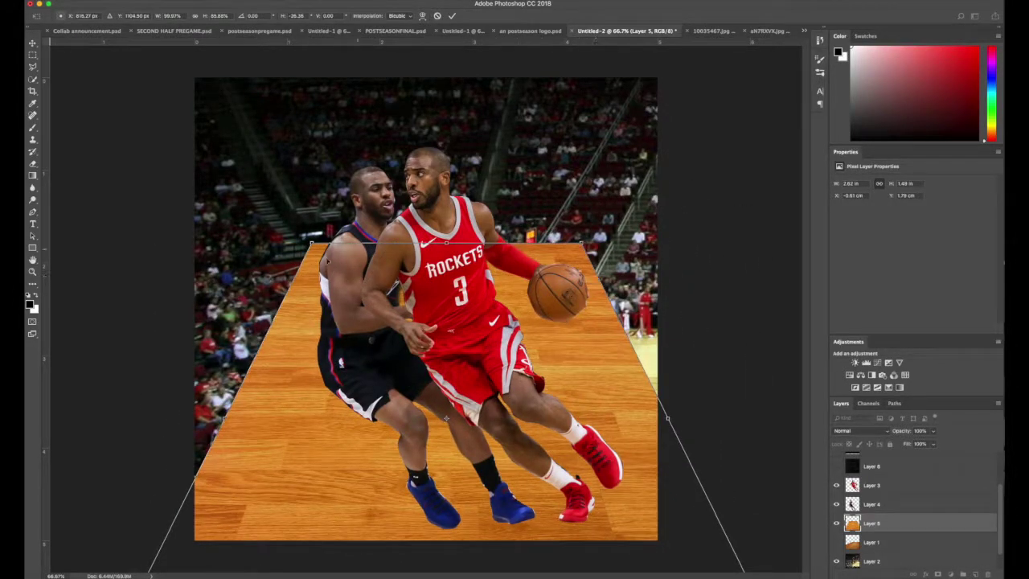
{"action": "mouse_move", "coordinate": [312, 244]}
{"action": "left_mouse_down"}
{"action": "mouse_move", "coordinate": [274, 151]}
{"action": "mouse_move", "coordinate": [241, 168]}
{"action": "mouse_move", "coordinate": [252, 119]}
{"action": "mouse_move", "coordinate": [631, 233]}
{"action": "mouse_move", "coordinate": [670, 315]}
{"action": "mouse_move", "coordinate": [788, 292]}
{"action": "mouse_move", "coordinate": [767, 482]}
{"action": "mouse_move", "coordinate": [315, 225]}
{"action": "mouse_move", "coordinate": [602, 340]}
{"action": "mouse_move", "coordinate": [690, 280]}
{"action": "mouse_move", "coordinate": [252, 256]}
{"action": "mouse_move", "coordinate": [32, 293]}
{"action": "mouse_move", "coordinate": [143, 62]}
{"action": "mouse_move", "coordinate": [287, 4]}
{"action": "mouse_move", "coordinate": [216, 124]}
{"action": "left_mouse_up"}
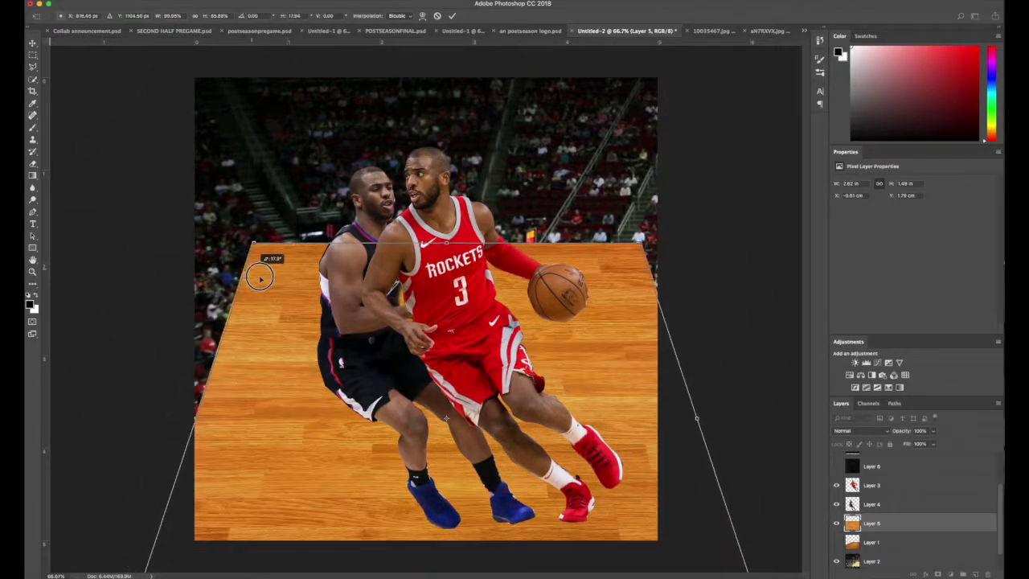
{"action": "left_click_drag", "start_coordinate": [268, 260], "coordinate": [293, 347]}
{"action": "key", "text": "Escape"}
{"action": "key", "text": "ctrl+t"}
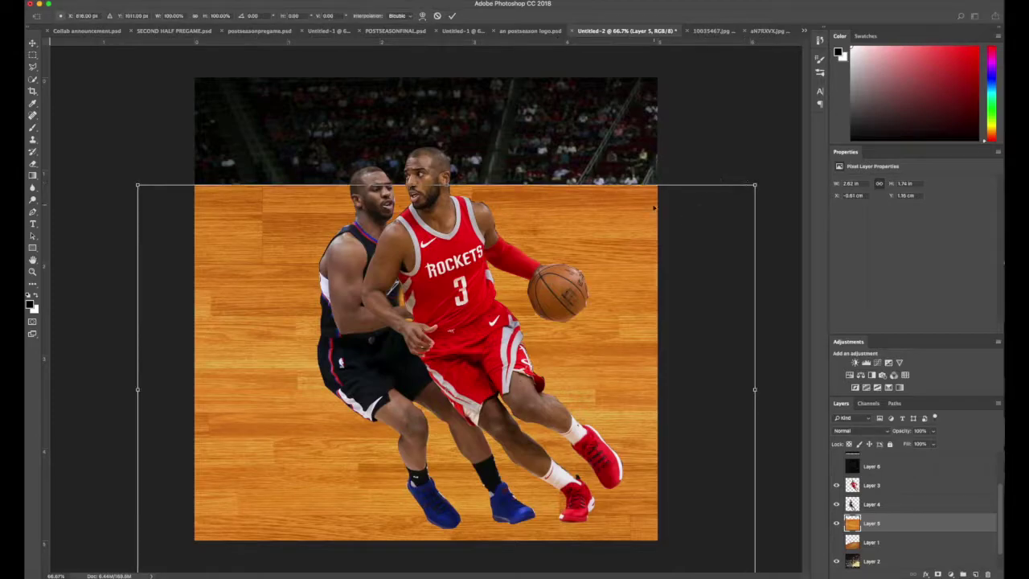
- Shorten the floor and pull its top corners inward in Perspective mode
{"action": "left_click_drag", "start_coordinate": [651, 372], "coordinate": [664, 363]}
{"action": "right_click", "coordinate": [640, 374]}
{"action": "left_click", "coordinate": [684, 424]}
{"action": "mouse_move", "coordinate": [753, 318]}
{"action": "left_mouse_down"}
{"action": "mouse_move", "coordinate": [645, 385]}
{"action": "mouse_move", "coordinate": [554, 195]}
{"action": "left_mouse_up"}
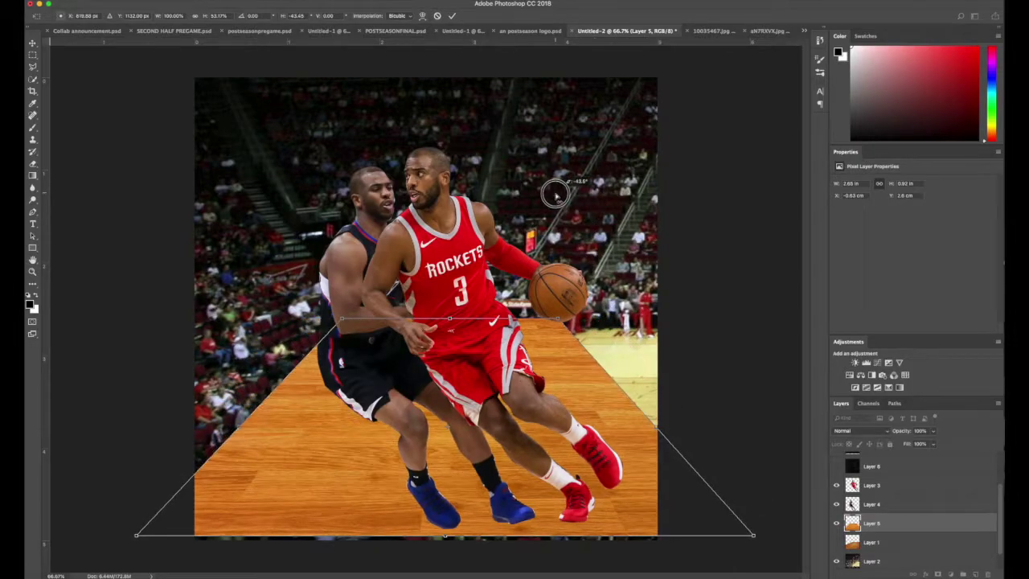
{"action": "left_click_drag", "start_coordinate": [241, 426], "coordinate": [473, 508]}
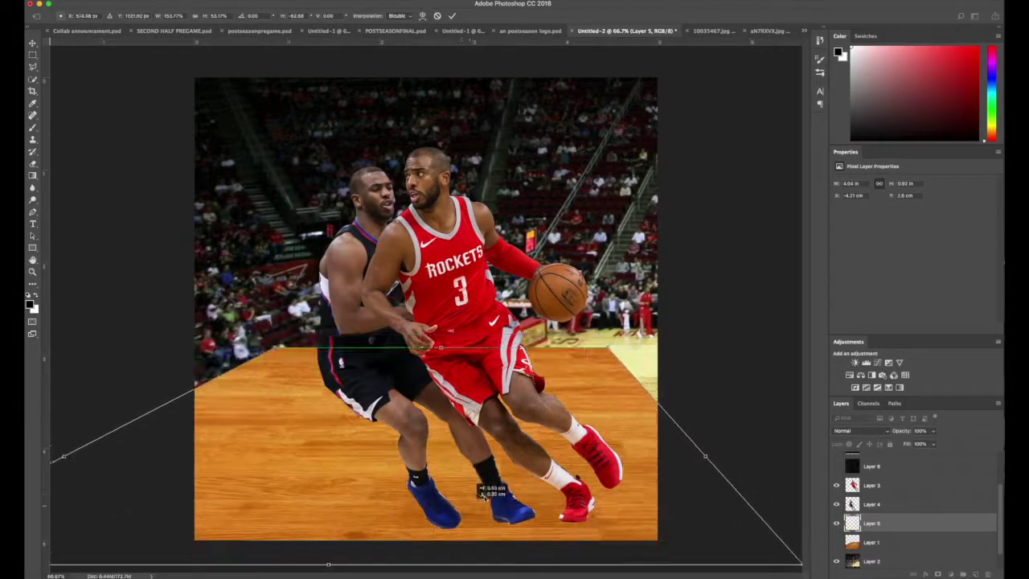
- Warp the floor's right side outward and apply the warp
{"action": "right_click", "coordinate": [667, 465]}
{"action": "left_click", "coordinate": [687, 455]}
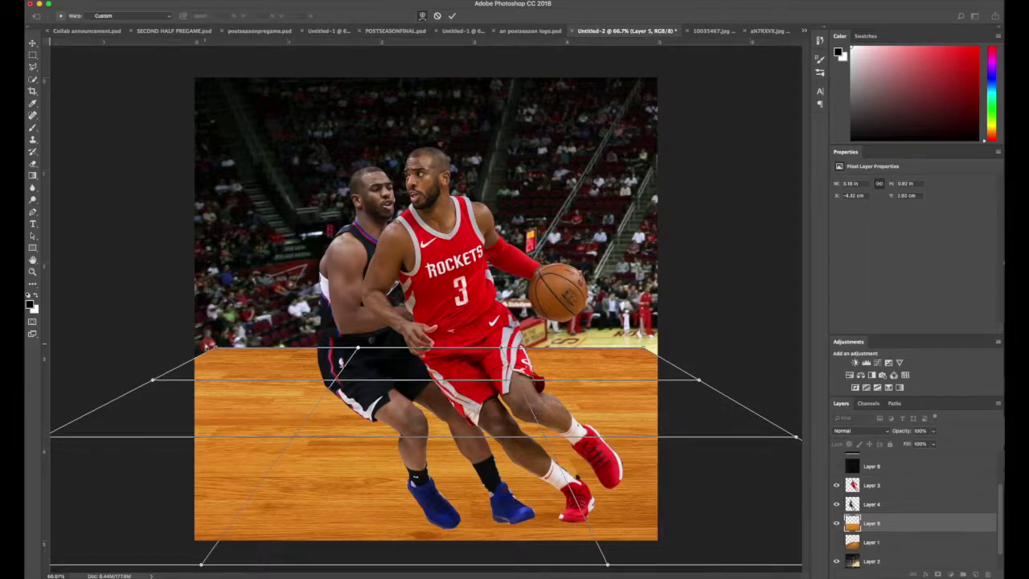
{"action": "left_click_drag", "start_coordinate": [658, 354], "coordinate": [717, 361]}
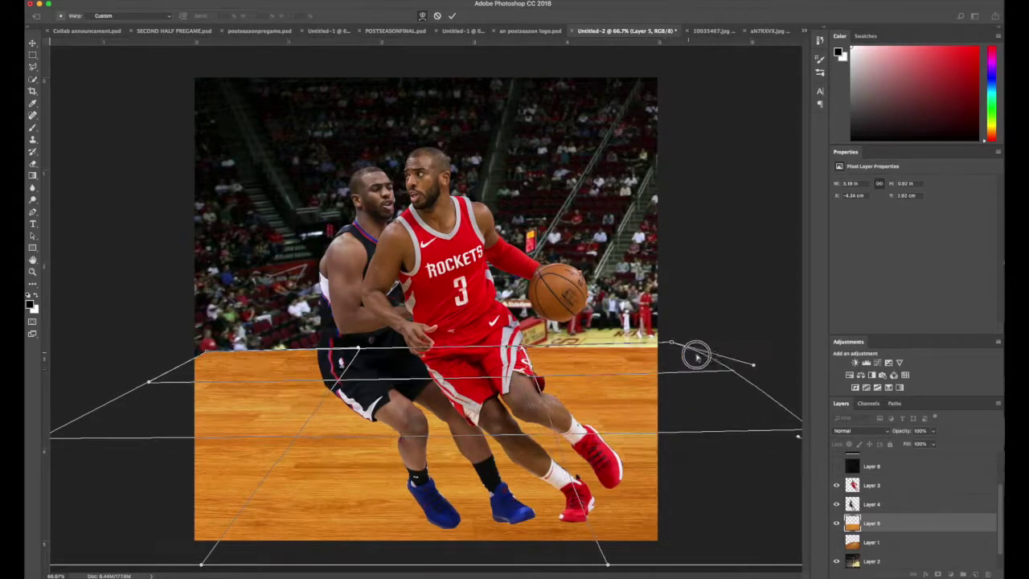
{"action": "left_click", "coordinate": [32, 43]}
{"action": "left_click", "coordinate": [651, 192]}
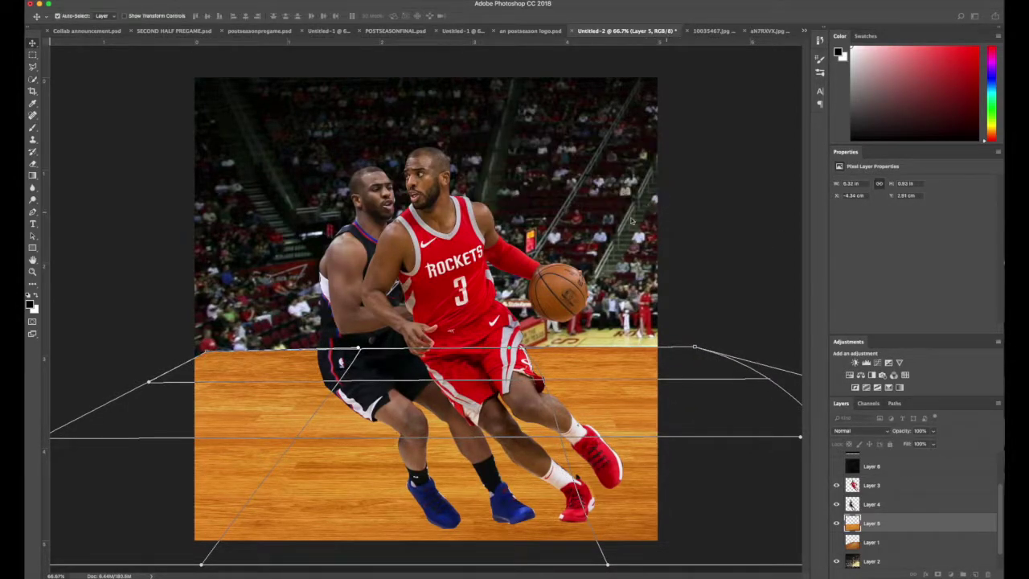
{"action": "left_click", "coordinate": [584, 240]}
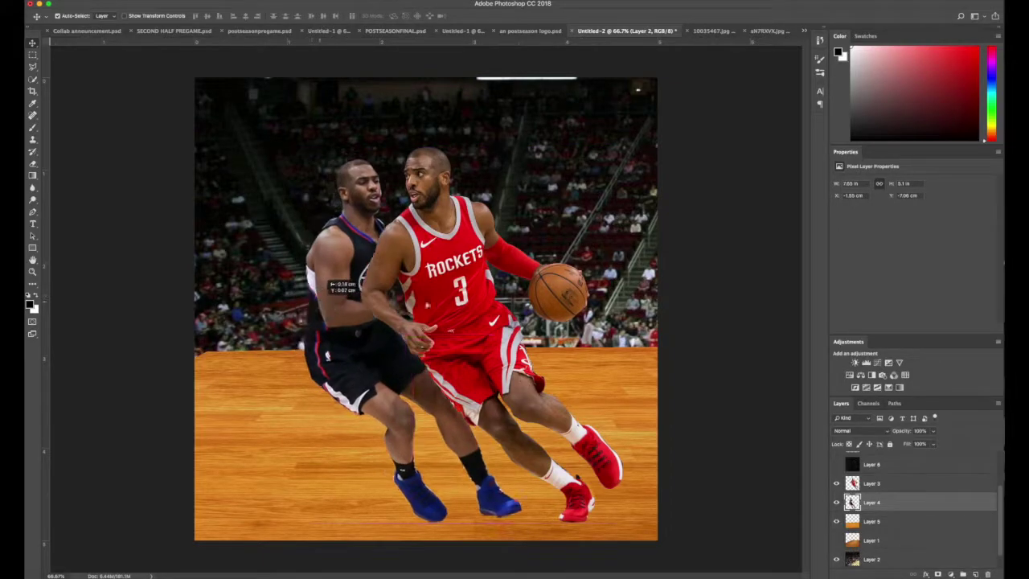
- Nudge the Clippers player left and zoom in on his face edge on Layer 4
{"action": "left_click_drag", "start_coordinate": [354, 281], "coordinate": [336, 281]}
{"action": "key", "text": "ctrl+plus"}
{"action": "key", "text": "ctrl+plus"}
{"action": "left_click", "coordinate": [922, 500]}
{"action": "key", "text": "b"}
{"action": "scroll", "coordinate": [426, 305], "scroll_direction": "up", "scroll_amount": 5}
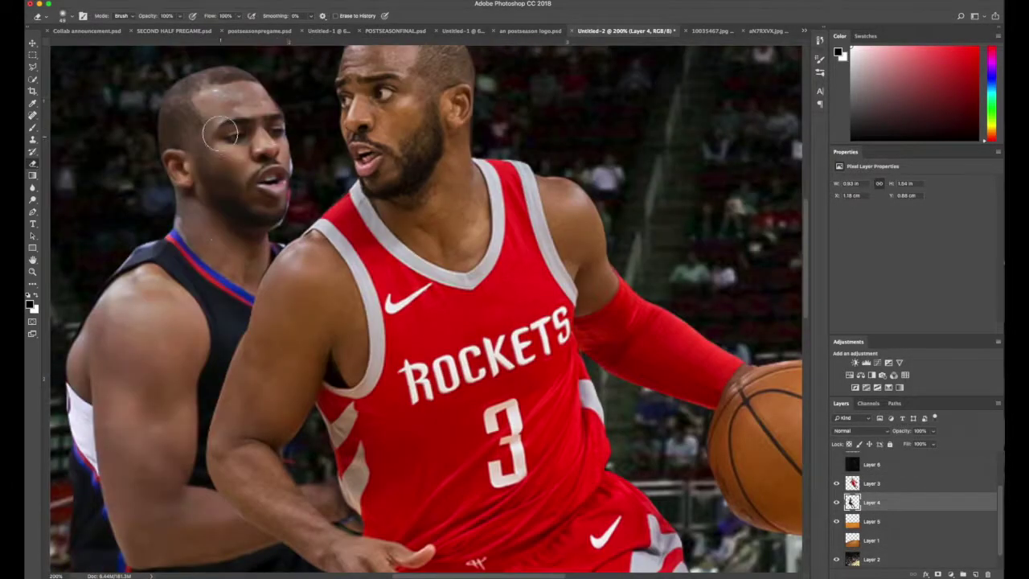
{"action": "key", "text": "ctrl+plus"}
{"action": "scroll", "coordinate": [173, 121], "scroll_direction": "up", "scroll_amount": 1}
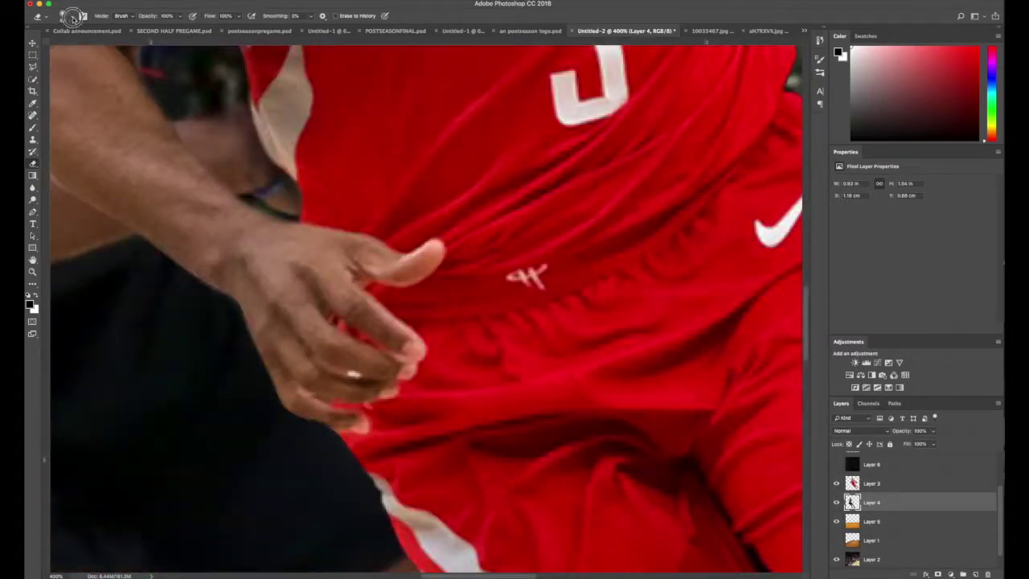
- Set the brush size and hardness and clean the stray pixels around the face
{"action": "left_click", "coordinate": [65, 16]}
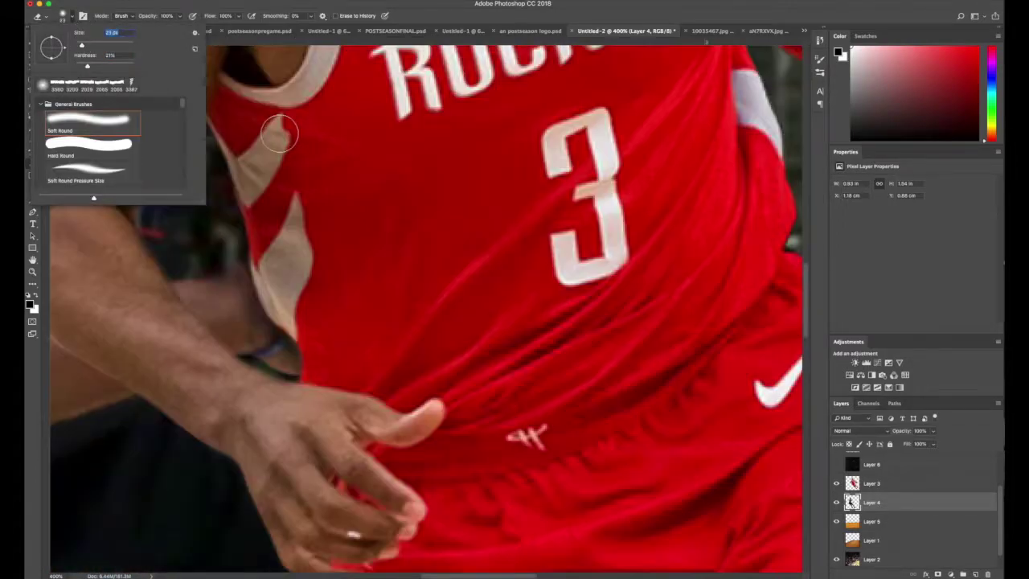
{"action": "scroll", "coordinate": [279, 134], "scroll_direction": "up", "scroll_amount": 2}
{"action": "scroll", "coordinate": [225, 192], "scroll_direction": "up", "scroll_amount": 4}
{"action": "scroll", "coordinate": [172, 253], "scroll_direction": "up", "scroll_amount": 3}
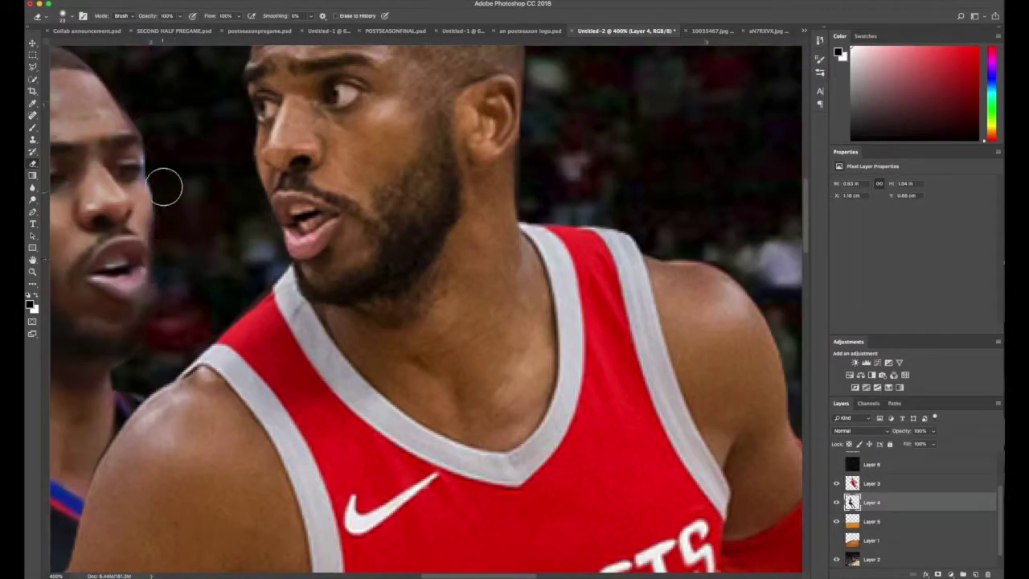
{"action": "scroll", "coordinate": [265, 313], "scroll_direction": "down", "scroll_amount": 1}
{"action": "scroll", "coordinate": [268, 315], "scroll_direction": "down", "scroll_amount": 1}
{"action": "scroll", "coordinate": [270, 318], "scroll_direction": "down", "scroll_amount": 3}
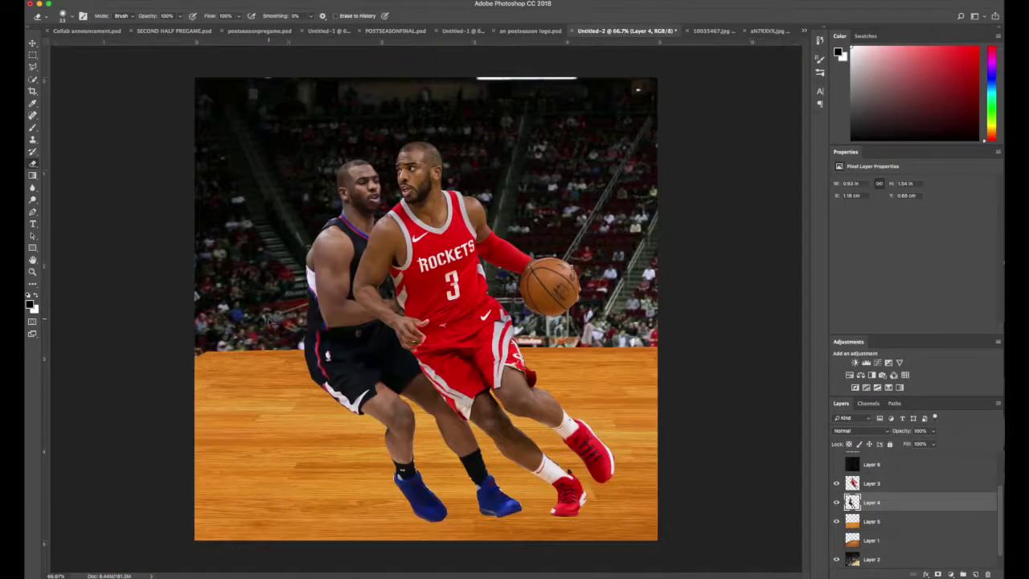
- Move the Clippers player up and left, then select the wood floor layer
{"action": "key", "text": "v"}
{"action": "left_click_drag", "start_coordinate": [358, 330], "coordinate": [319, 309]}
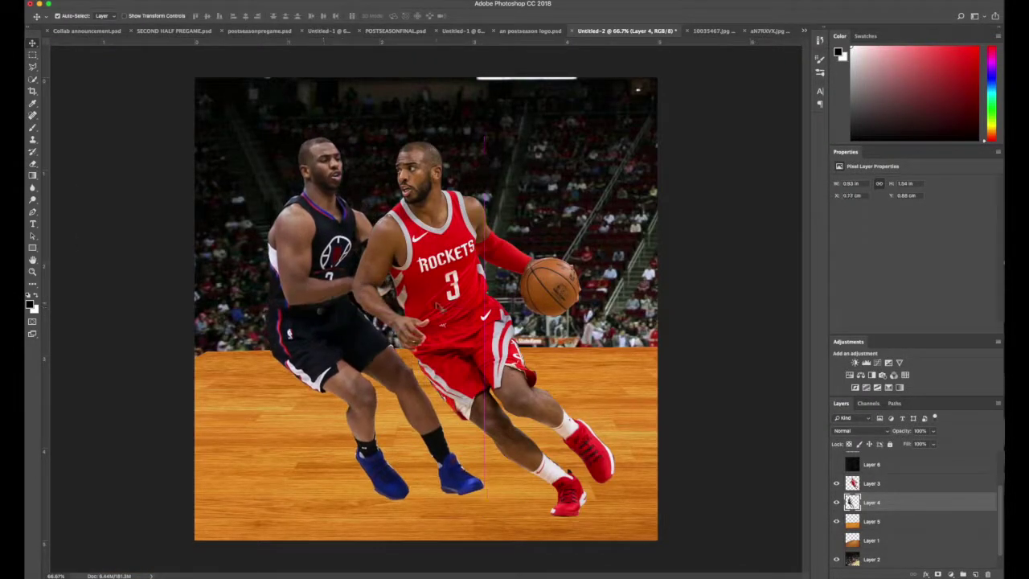
{"action": "left_click", "coordinate": [631, 404]}
{"action": "key", "text": "ctrl+t"}
- Warp the wood floor's top edge down toward the players' thighs
{"action": "right_click", "coordinate": [639, 382]}
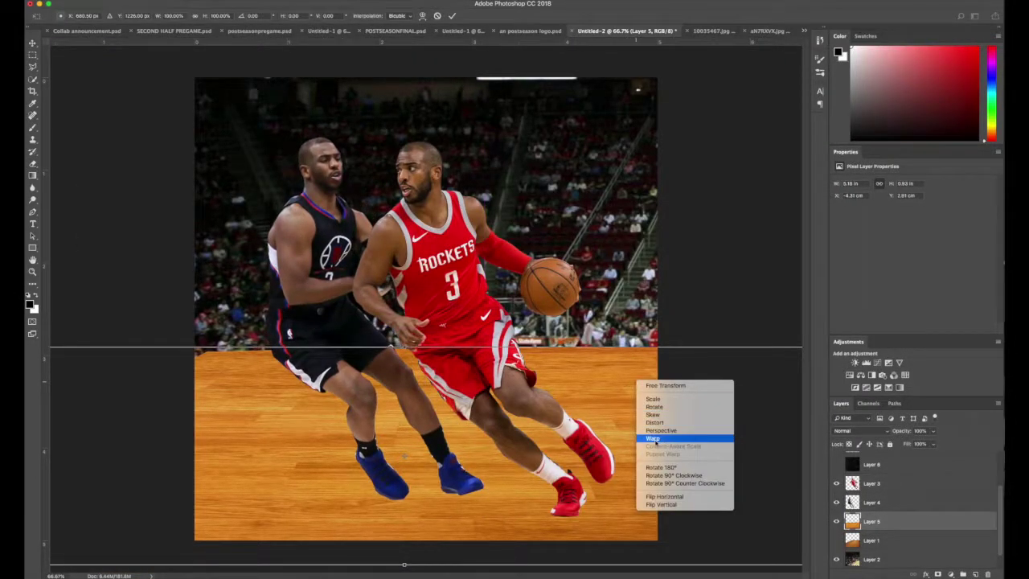
{"action": "left_click", "coordinate": [652, 439]}
{"action": "left_click_drag", "start_coordinate": [234, 349], "coordinate": [225, 387]}
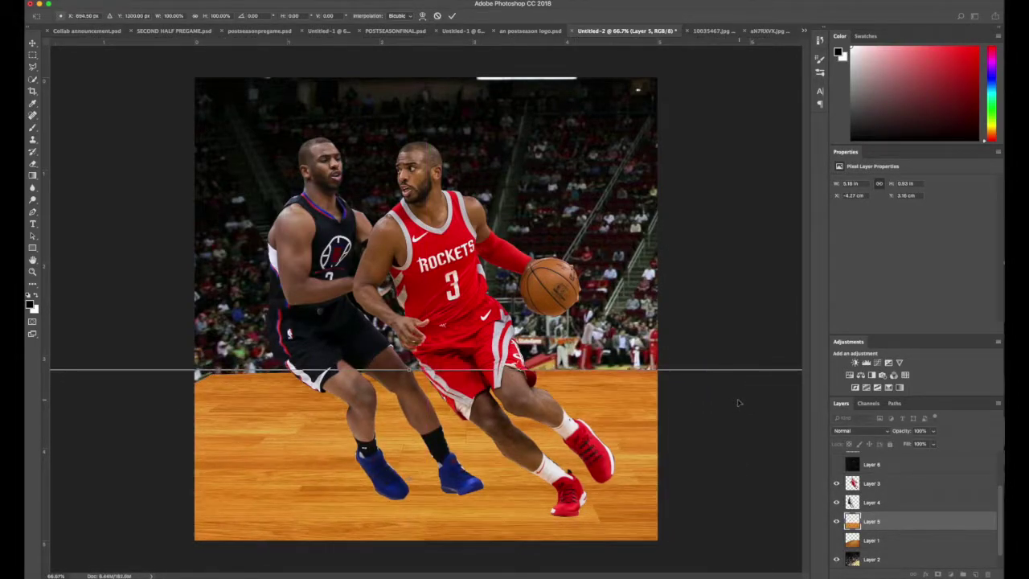
{"action": "right_click", "coordinate": [533, 420]}
{"action": "left_click", "coordinate": [563, 475]}
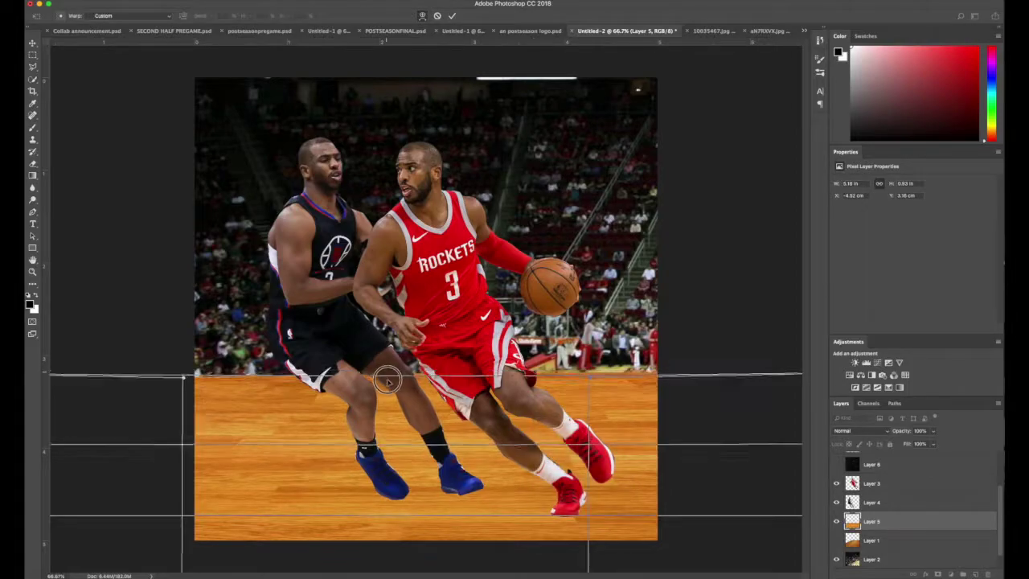
{"action": "left_click_drag", "start_coordinate": [387, 381], "coordinate": [386, 400]}
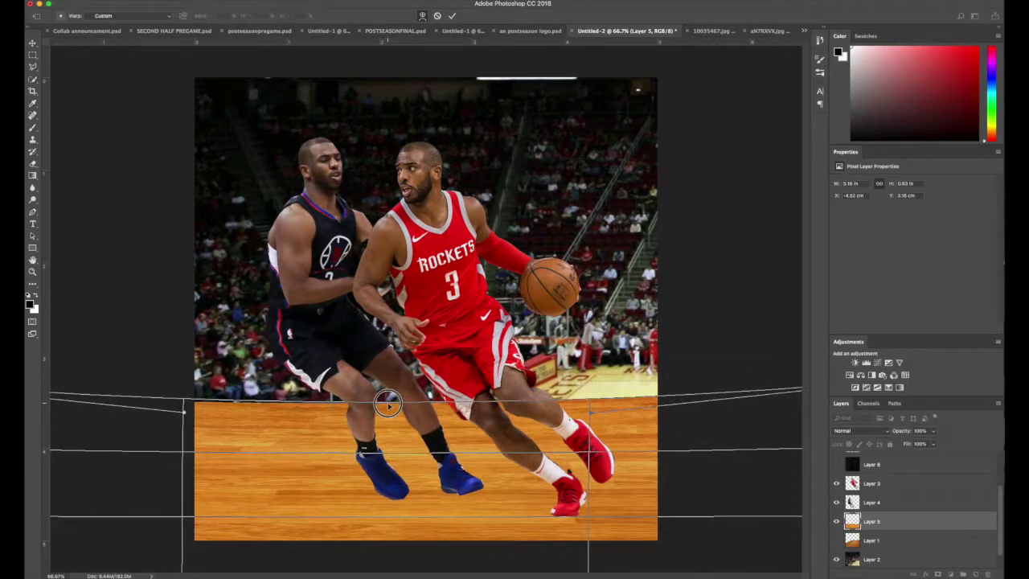
- Enlarge the floor, apply the transform, and drag the arena backdrop lower
{"action": "mouse_move", "coordinate": [387, 414]}
{"action": "left_mouse_down"}
{"action": "mouse_move", "coordinate": [428, 366]}
{"action": "mouse_move", "coordinate": [428, 382]}
{"action": "left_mouse_up"}
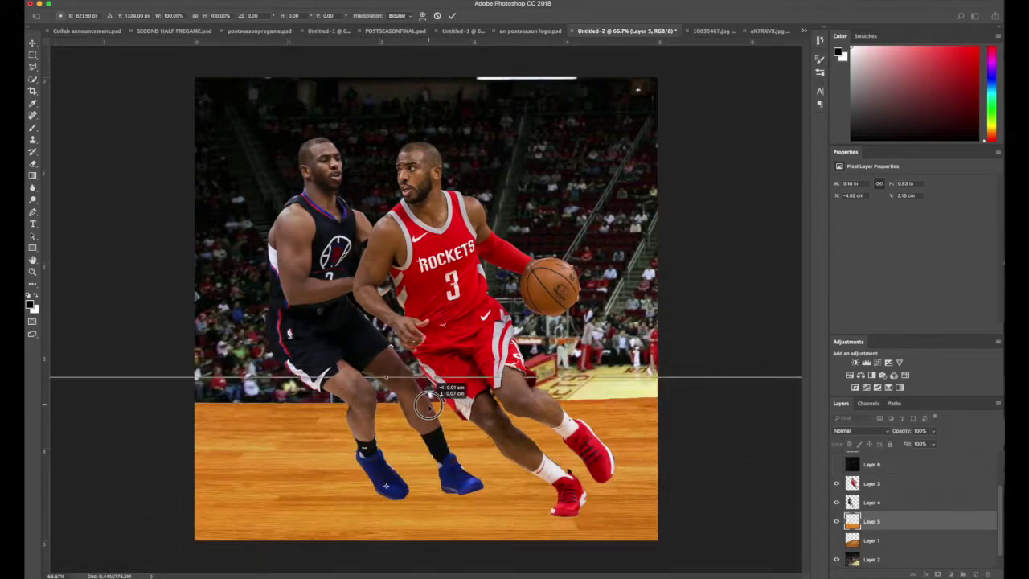
{"action": "key", "text": "v"}
{"action": "left_click", "coordinate": [567, 197]}
{"action": "left_click_drag", "start_coordinate": [567, 197], "coordinate": [217, 223]}
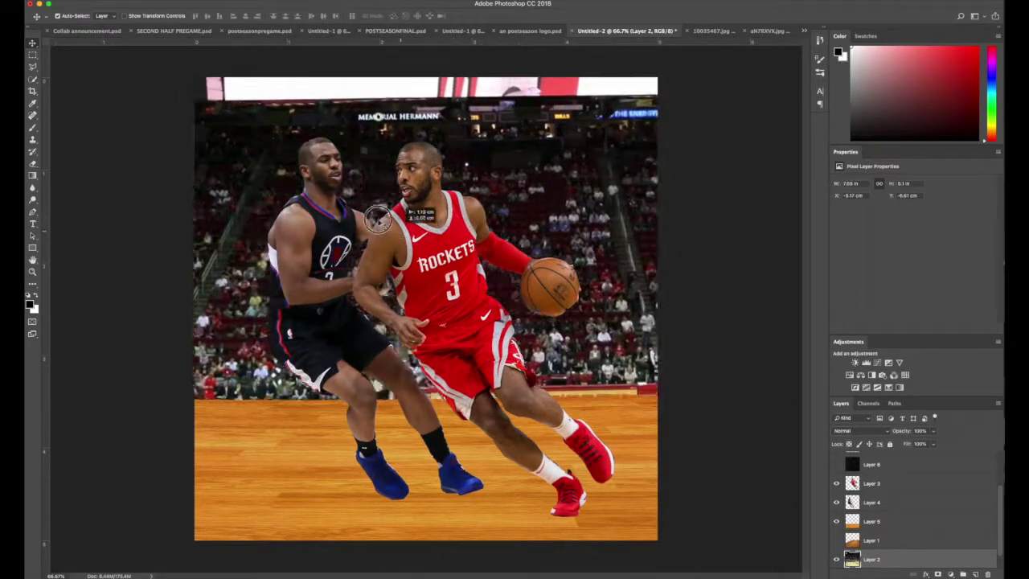
- Shift and enlarge the arena crowd layer to cover the whole canvas
{"action": "key", "text": "ctrl+t"}
{"action": "mouse_move", "coordinate": [217, 223]}
{"action": "left_mouse_down"}
{"action": "mouse_move", "coordinate": [691, 293]}
{"action": "mouse_move", "coordinate": [651, 182]}
{"action": "mouse_move", "coordinate": [573, 203]}
{"action": "left_mouse_up"}
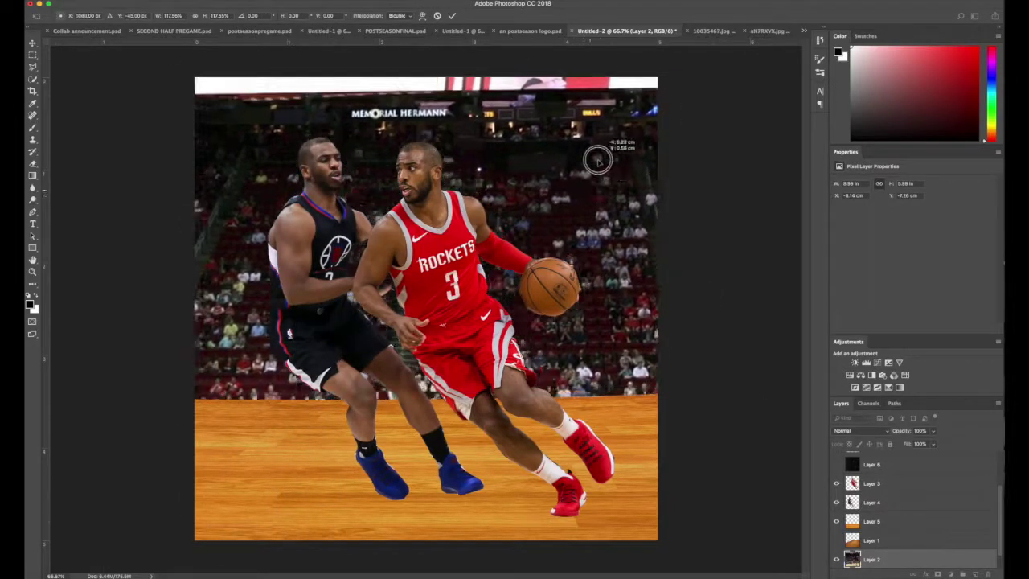
{"action": "left_click_drag", "start_coordinate": [573, 203], "coordinate": [592, 149]}
{"action": "key", "text": "v"}
{"action": "left_click", "coordinate": [652, 193]}
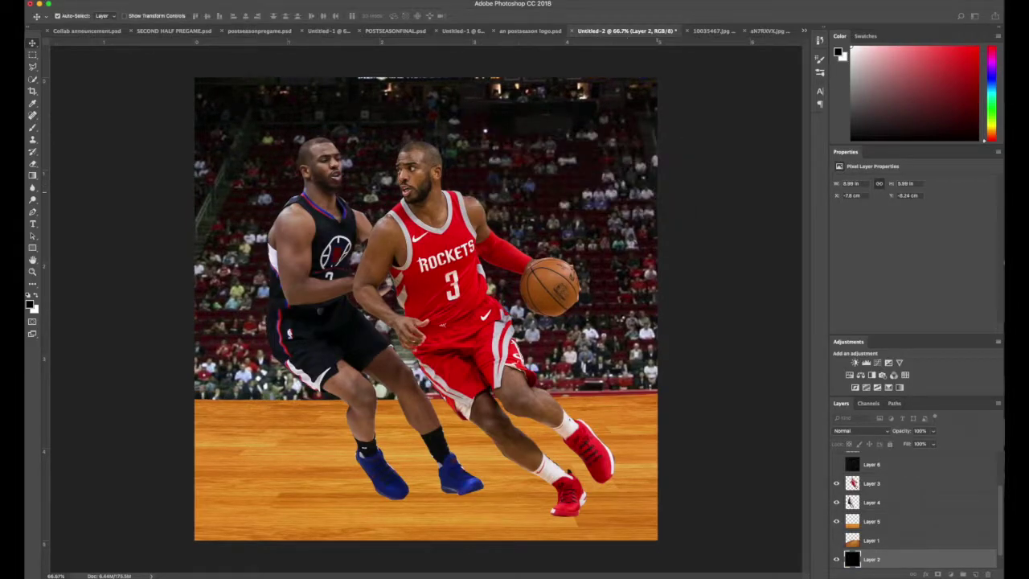
- Add a Hue/Saturation adjustment layer above the arena crowd on Layer 2
{"action": "scroll", "coordinate": [894, 482], "scroll_direction": "up", "scroll_amount": 2}
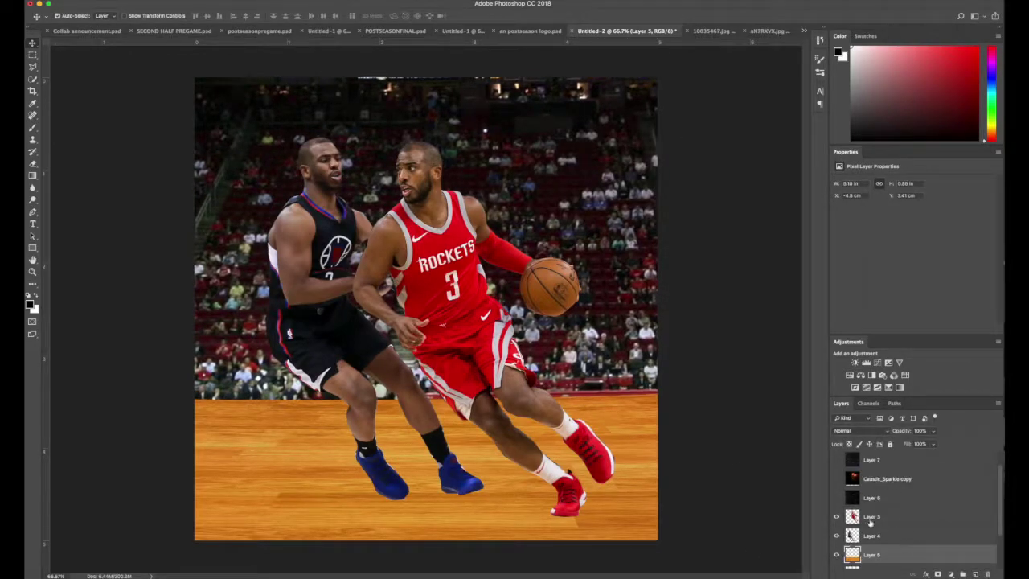
{"action": "scroll", "coordinate": [901, 514], "scroll_direction": "down", "scroll_amount": 3}
{"action": "left_click", "coordinate": [910, 539]}
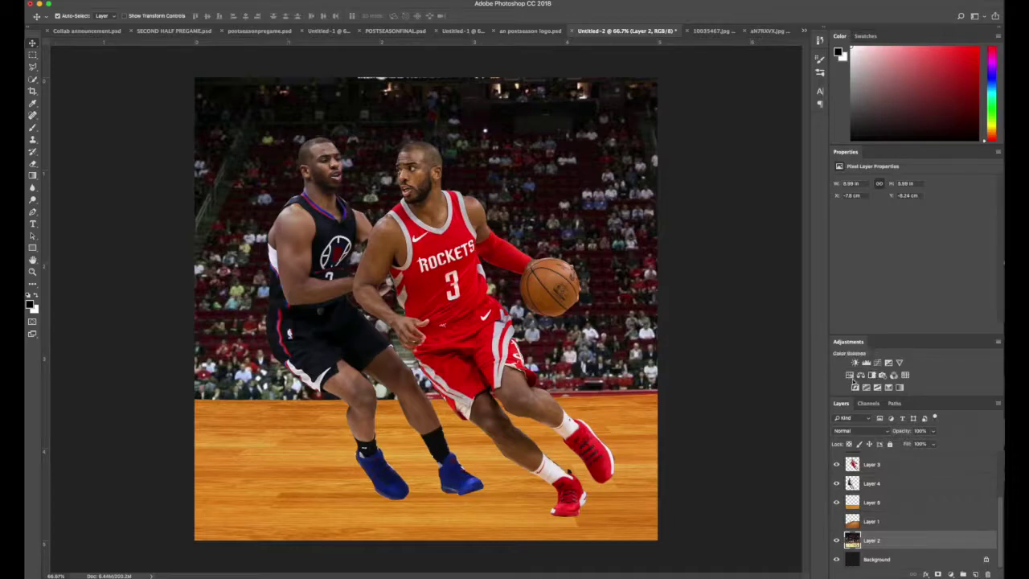
{"action": "left_click", "coordinate": [849, 375]}
- Darken the crowd with Hue/Saturation (Saturation -58, Lightness -64), put Layer 5 below Layer 2, and mask Layer 2
{"action": "mouse_move", "coordinate": [912, 232]}
{"action": "left_mouse_down"}
{"action": "mouse_move", "coordinate": [868, 232]}
{"action": "mouse_move", "coordinate": [878, 251]}
{"action": "left_mouse_up"}
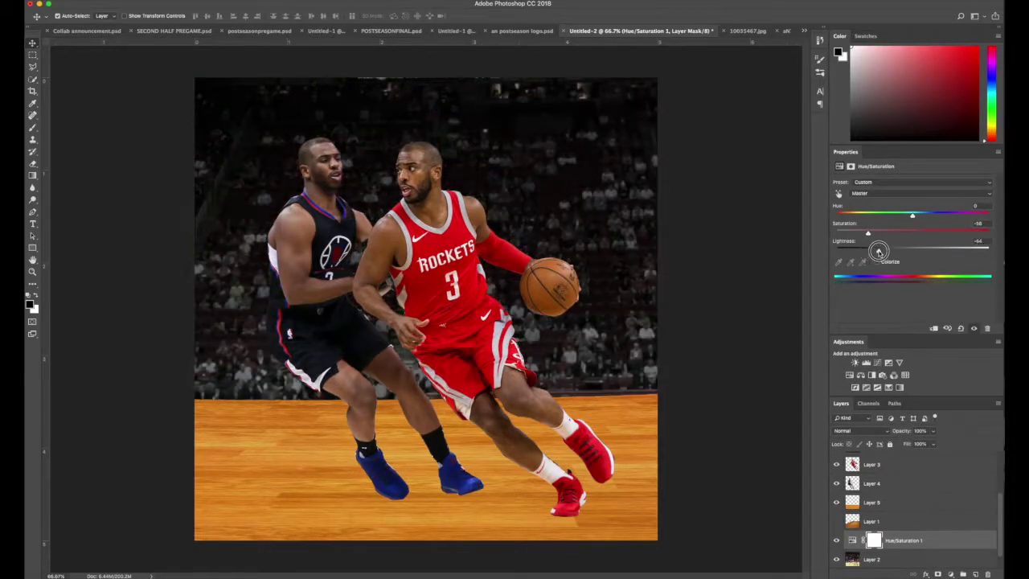
{"action": "left_click_drag", "start_coordinate": [892, 498], "coordinate": [887, 524]}
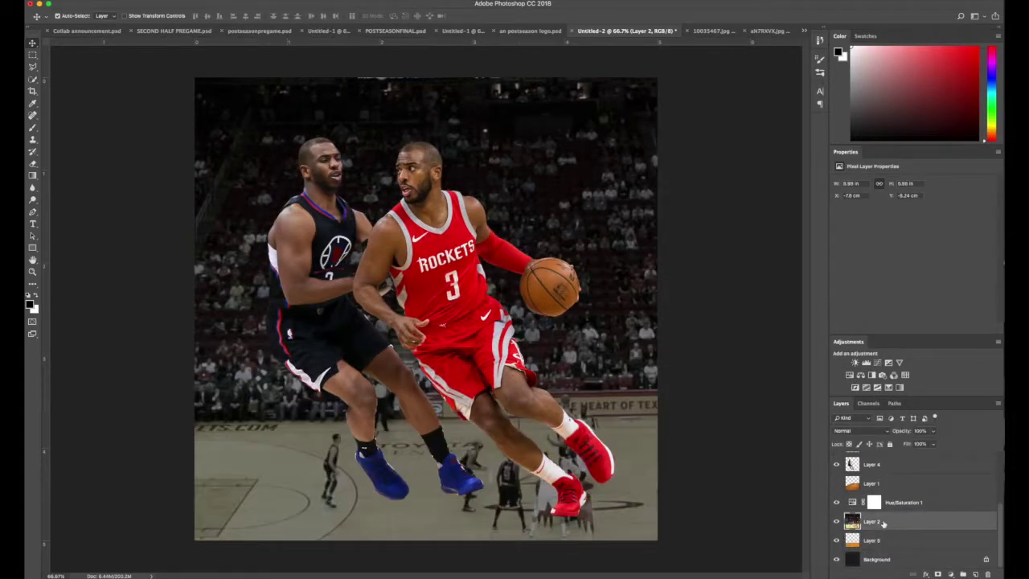
{"action": "left_click", "coordinate": [937, 573]}
- Choose a soft round brush and invert the arena layer's mask
{"action": "left_click", "coordinate": [32, 127]}
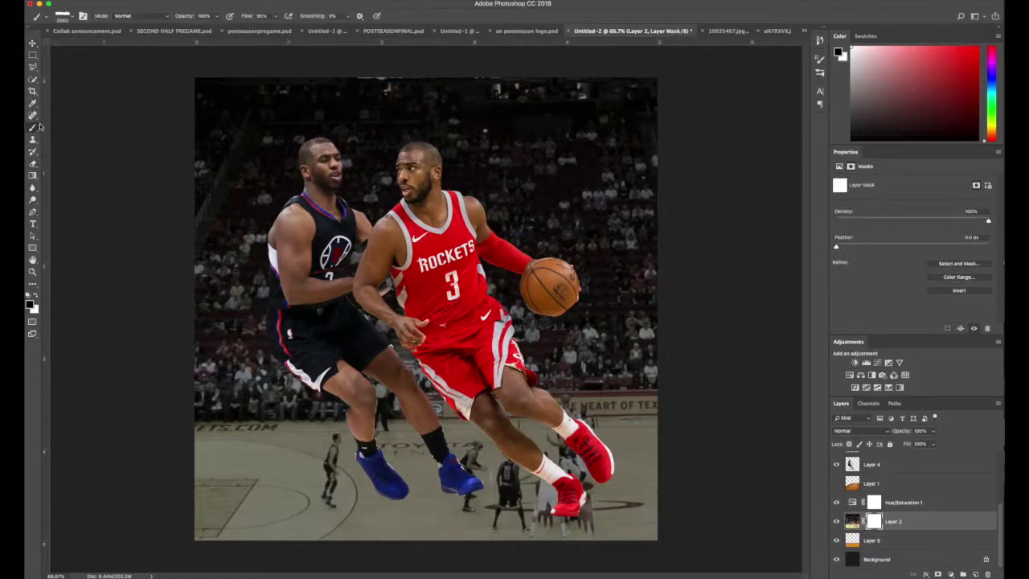
{"action": "left_click", "coordinate": [71, 16]}
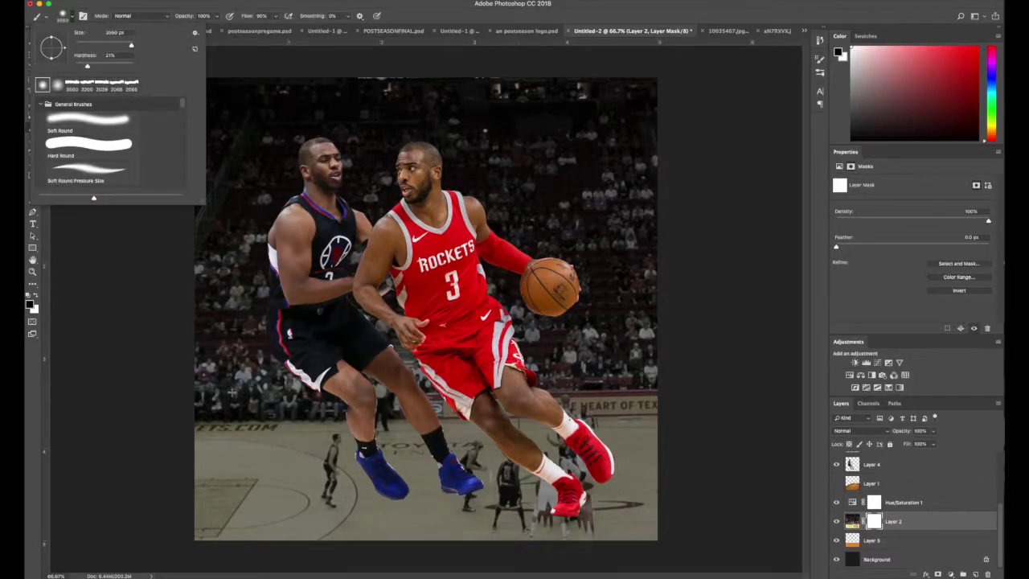
{"action": "left_click", "coordinate": [537, 399]}
{"action": "left_click", "coordinate": [737, 452]}
{"action": "key", "text": "ctrl+i"}
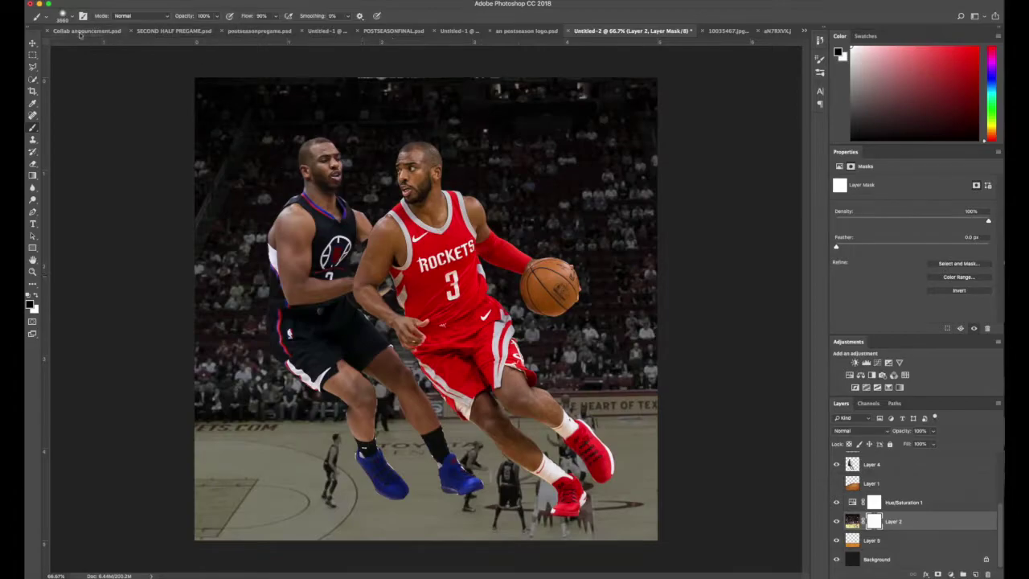
- Paint the mask to hide the arena's court floor, undoing stray strokes
{"action": "right_click", "coordinate": [82, 36]}
{"action": "left_click_drag", "start_coordinate": [252, 404], "coordinate": [563, 424]}
{"action": "key", "text": "ctrl+z"}
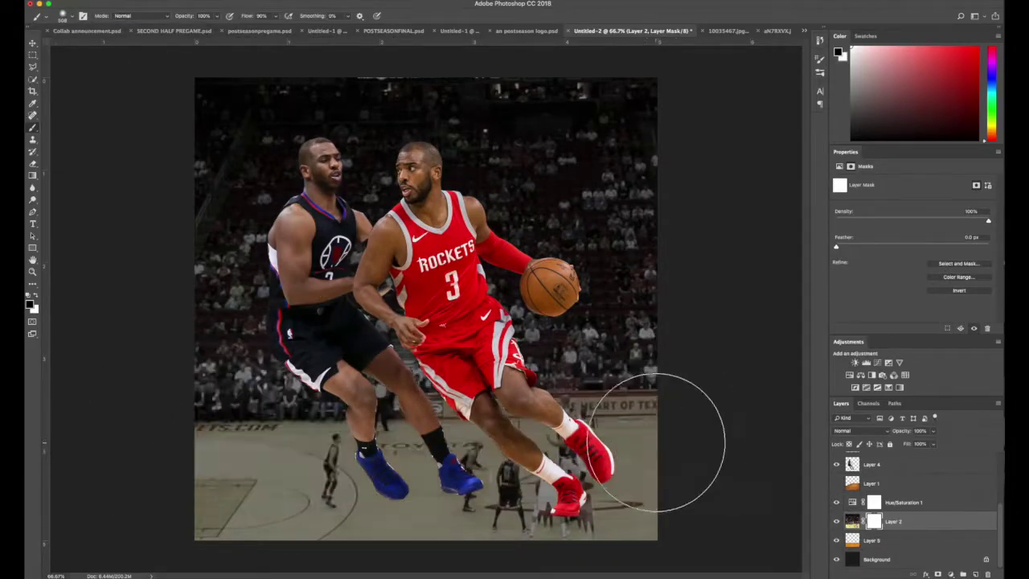
{"action": "left_click_drag", "start_coordinate": [655, 441], "coordinate": [209, 482]}
{"action": "left_click_drag", "start_coordinate": [659, 426], "coordinate": [270, 427]}
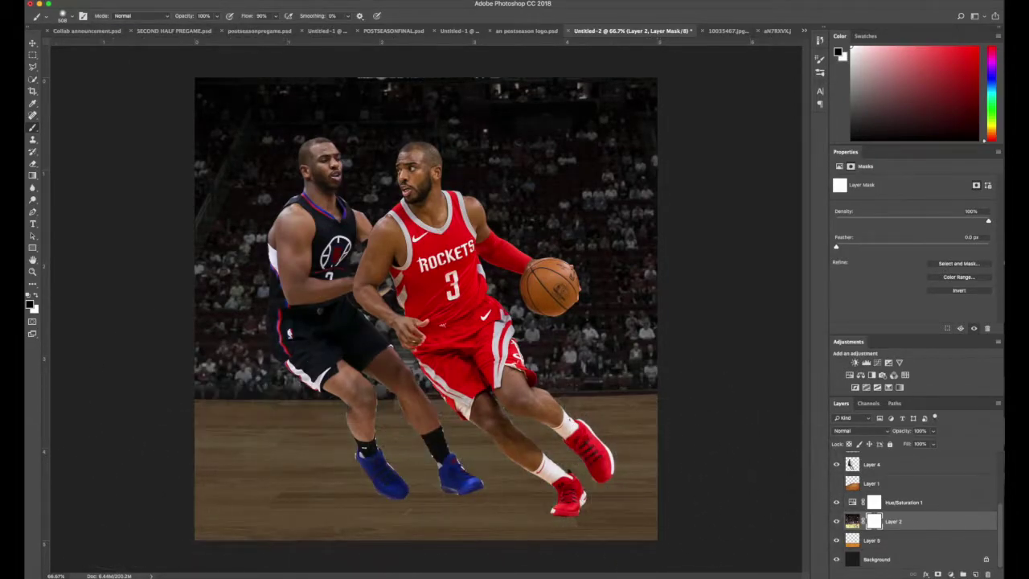
{"action": "key", "text": "ctrl+alt+z"}
{"action": "key", "text": "ctrl+alt+z"}
{"action": "key", "text": "ctrl+shift+z"}
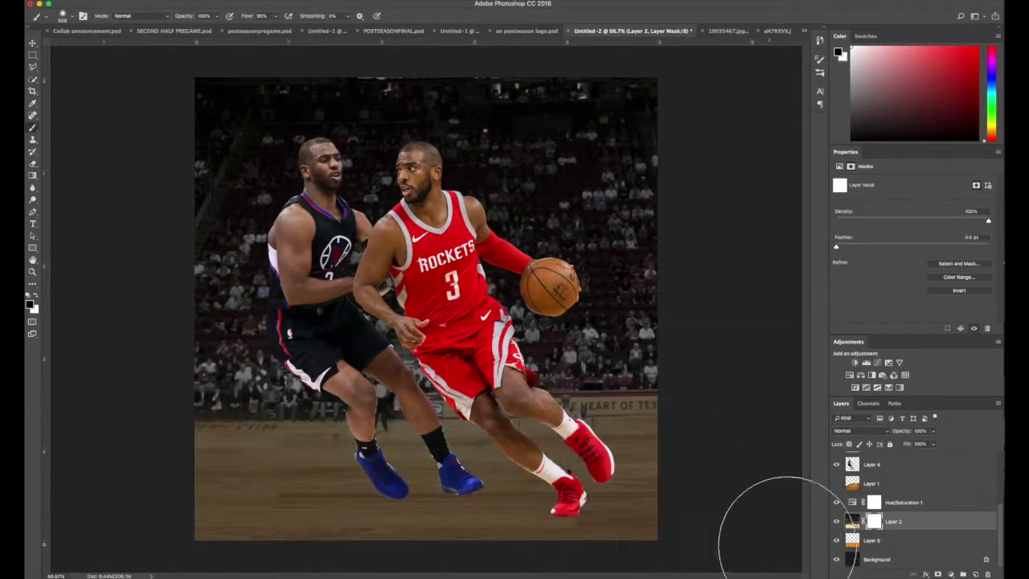
{"action": "key", "text": "v"}
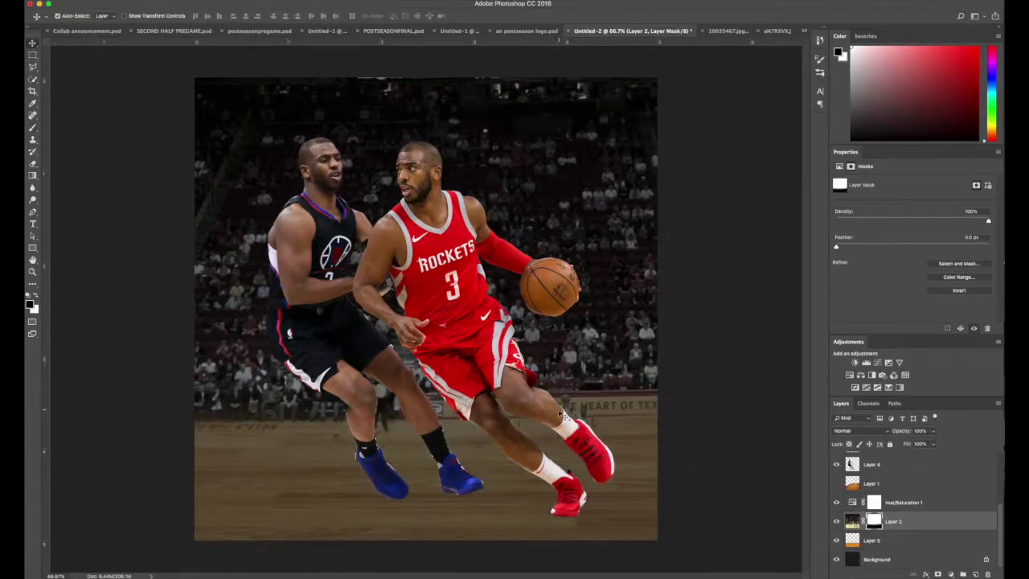
- Shift the crowd up and both players right, then duplicate Layers 3 and 4
{"action": "left_click_drag", "start_coordinate": [587, 267], "coordinate": [620, 226]}
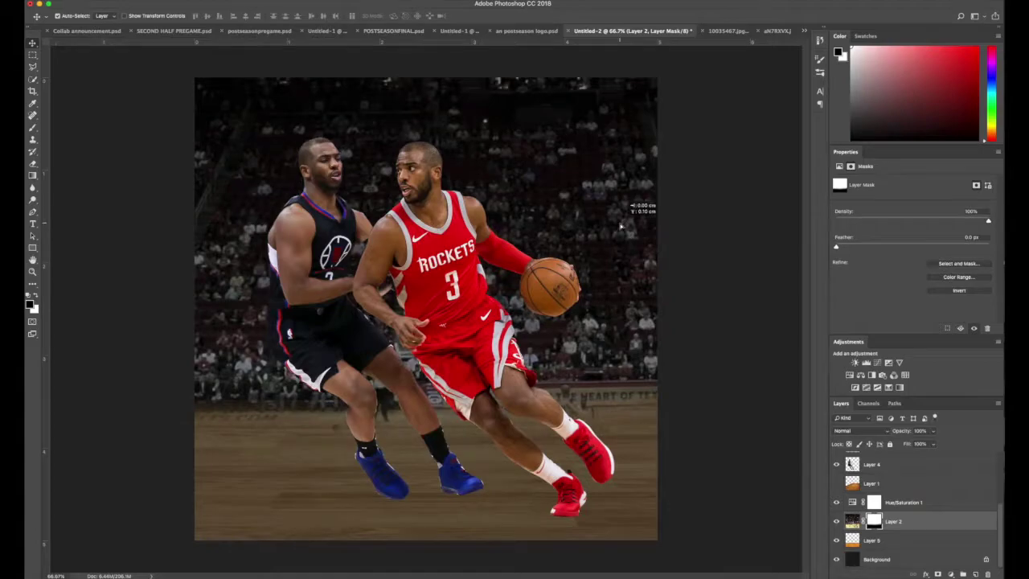
{"action": "left_click_drag", "start_coordinate": [441, 276], "coordinate": [465, 288]}
{"action": "left_click_drag", "start_coordinate": [331, 275], "coordinate": [391, 287]}
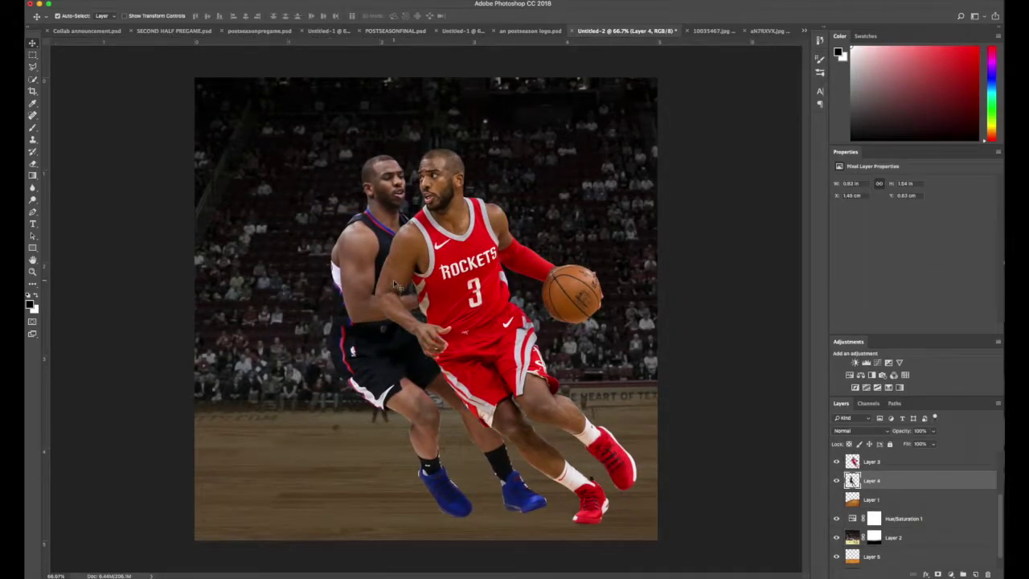
{"action": "left_click", "coordinate": [907, 461], "text": "shift"}
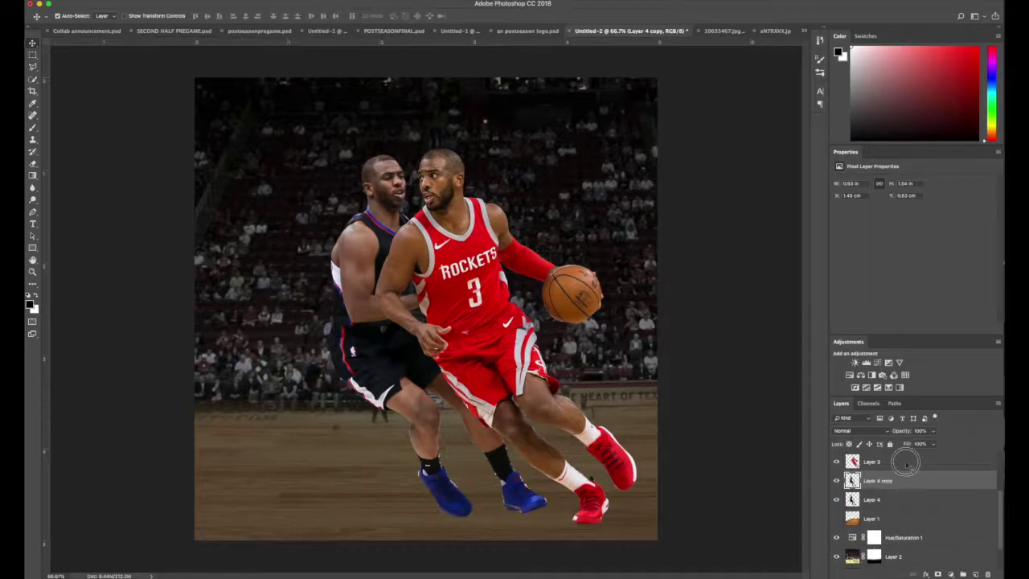
{"action": "key", "text": "ctrl+j"}
- Grade with an Overlay Black & White (lower Reds, Cyans, Blues) and Hue/Saturation Lightness +21
{"action": "scroll", "coordinate": [909, 482], "scroll_direction": "up", "scroll_amount": 2}
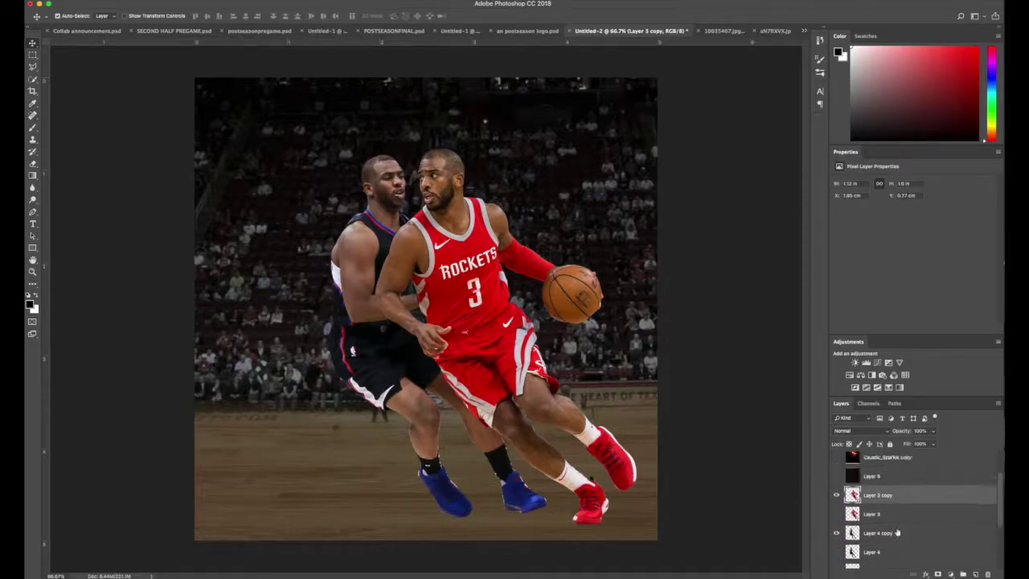
{"action": "scroll", "coordinate": [909, 482], "scroll_direction": "up", "scroll_amount": 2}
{"action": "left_click", "coordinate": [872, 375]}
{"action": "left_click", "coordinate": [862, 432]}
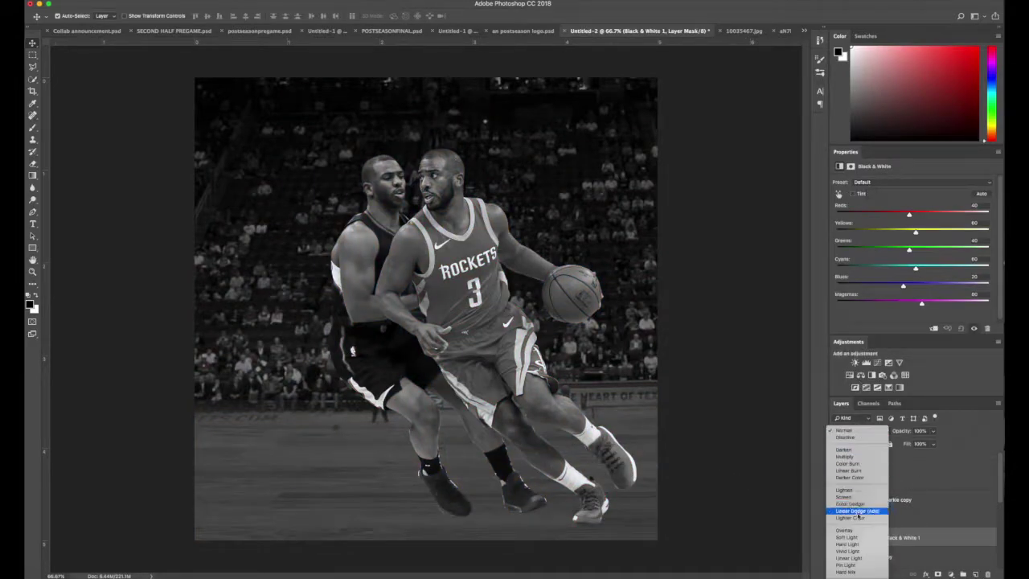
{"action": "left_click", "coordinate": [858, 513]}
{"action": "left_click", "coordinate": [863, 432]}
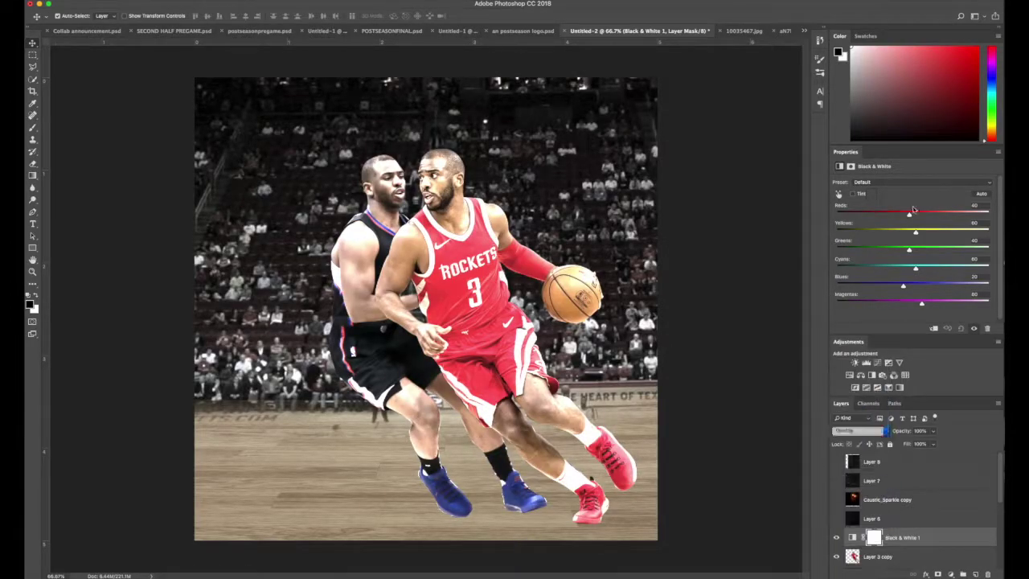
{"action": "left_click", "coordinate": [910, 213]}
{"action": "mouse_move", "coordinate": [910, 213]}
{"action": "left_mouse_down"}
{"action": "mouse_move", "coordinate": [899, 213]}
{"action": "mouse_move", "coordinate": [912, 233]}
{"action": "left_mouse_up"}
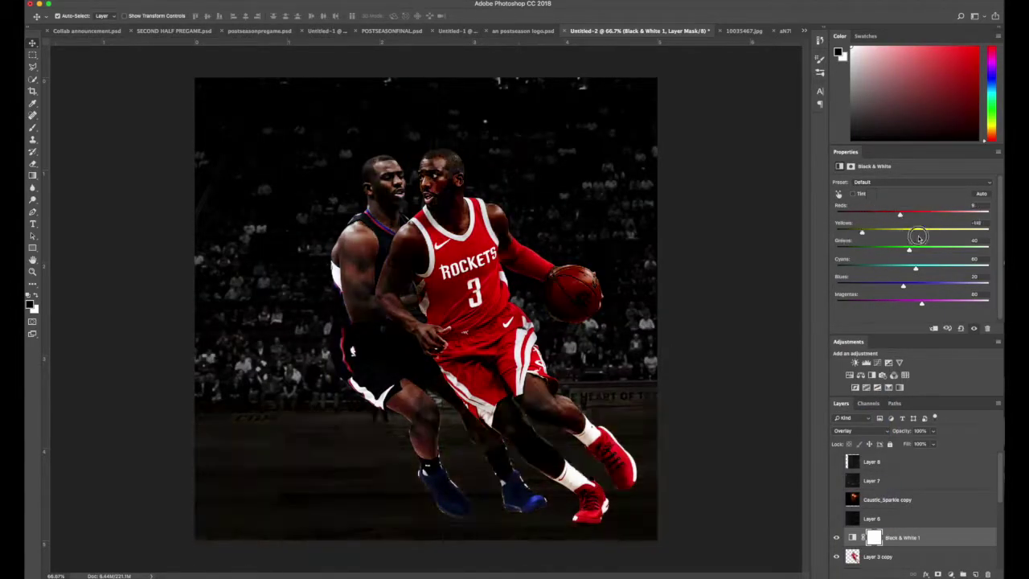
{"action": "left_click_drag", "start_coordinate": [944, 265], "coordinate": [886, 285]}
{"action": "mouse_move", "coordinate": [899, 214]}
{"action": "left_mouse_down"}
{"action": "mouse_move", "coordinate": [924, 206]}
{"action": "mouse_move", "coordinate": [876, 206]}
{"action": "mouse_move", "coordinate": [882, 213]}
{"action": "left_mouse_up"}
{"action": "left_click", "coordinate": [861, 374]}
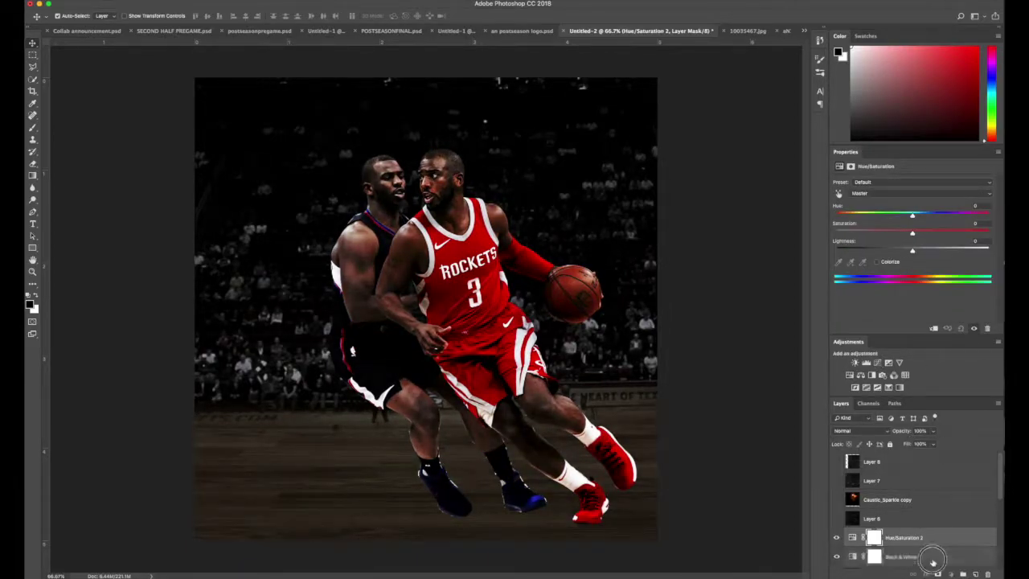
{"action": "mouse_move", "coordinate": [914, 251]}
{"action": "left_mouse_down"}
{"action": "mouse_move", "coordinate": [929, 250]}
{"action": "mouse_move", "coordinate": [890, 233]}
{"action": "left_mouse_up"}
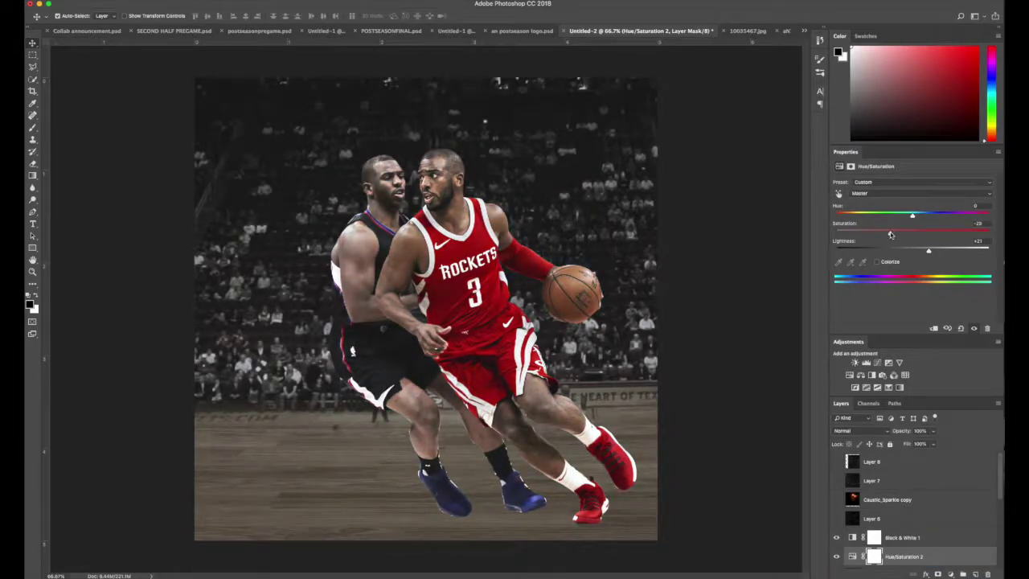
- Preview the Layer 6, 7 and 8 grunge textures, then hide them again
{"action": "left_click", "coordinate": [836, 519]}
{"action": "left_click", "coordinate": [836, 499]}
{"action": "left_click", "coordinate": [836, 480]}
{"action": "left_click", "coordinate": [836, 461]}
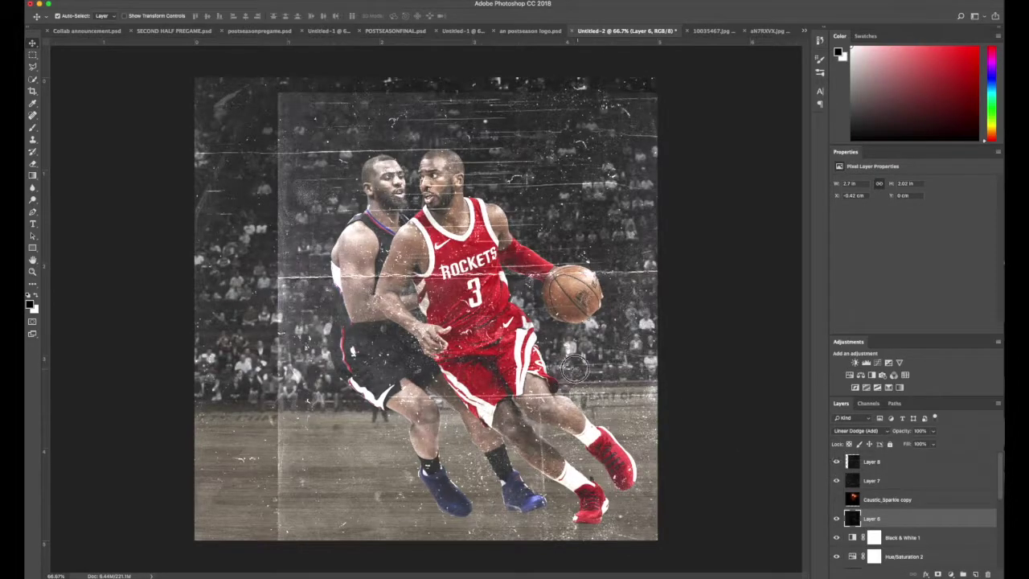
{"action": "left_click_drag", "start_coordinate": [458, 330], "coordinate": [477, 336]}
{"action": "left_click_drag", "start_coordinate": [836, 461], "coordinate": [836, 519]}
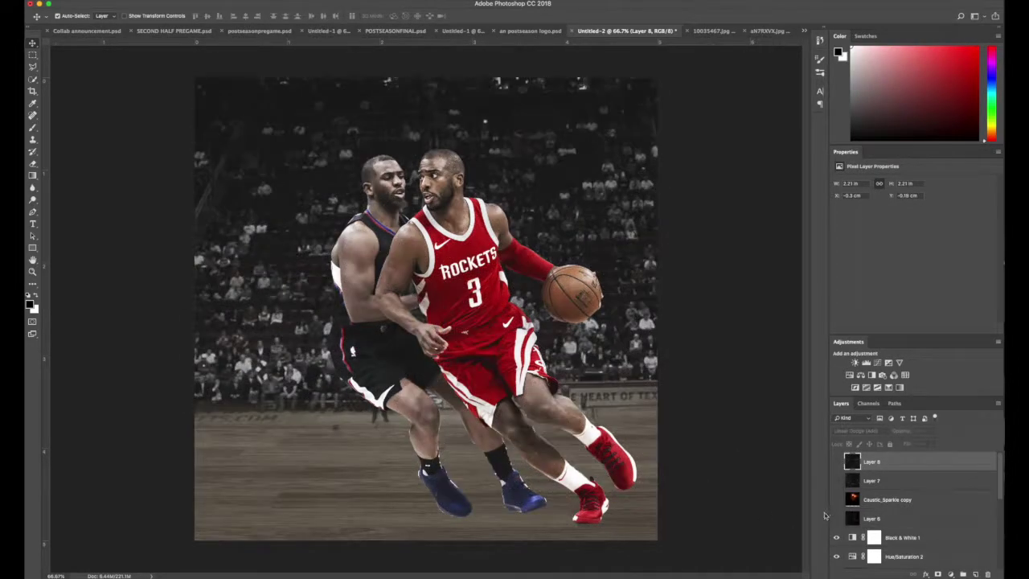
- Try a Curves adjustment above Black & White 1, then delete it
{"action": "scroll", "coordinate": [916, 499], "scroll_direction": "down", "scroll_amount": 2}
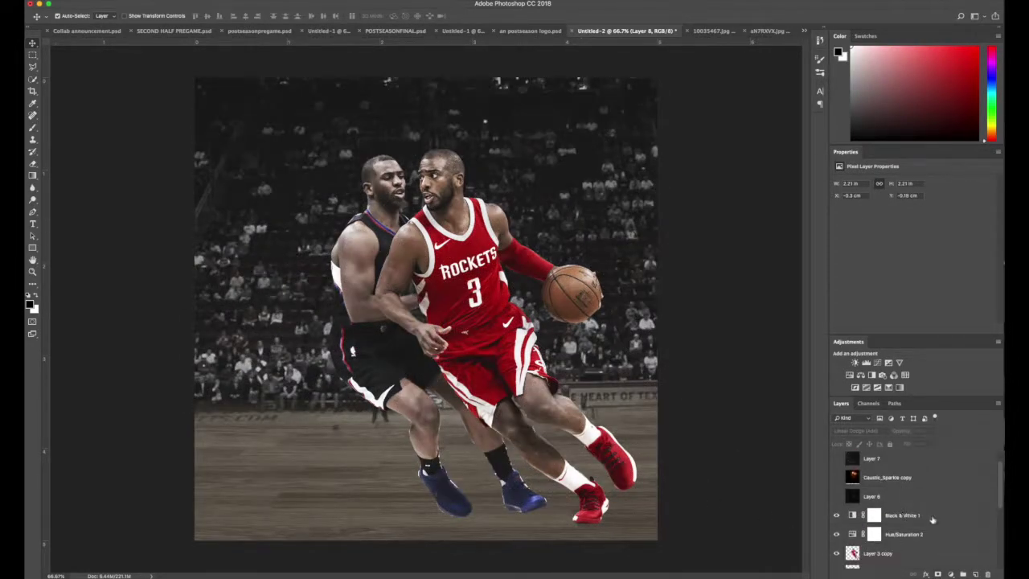
{"action": "left_click", "coordinate": [913, 515]}
{"action": "left_click", "coordinate": [877, 363]}
{"action": "left_click_drag", "start_coordinate": [885, 299], "coordinate": [891, 283]}
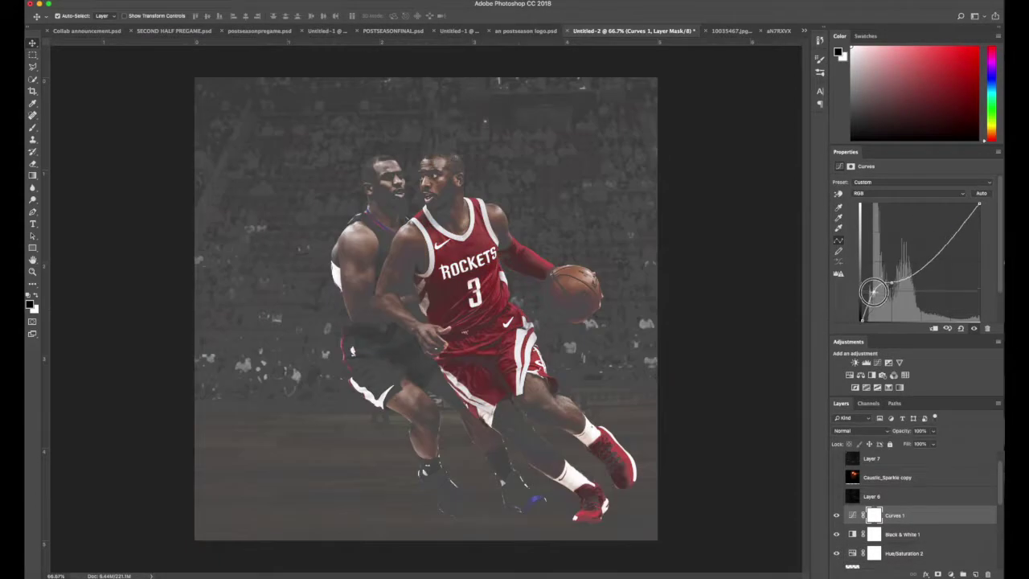
{"action": "mouse_move", "coordinate": [890, 283]}
{"action": "left_mouse_down"}
{"action": "mouse_move", "coordinate": [874, 297]}
{"action": "mouse_move", "coordinate": [893, 291]}
{"action": "left_mouse_up"}
{"action": "key", "text": "Delete"}
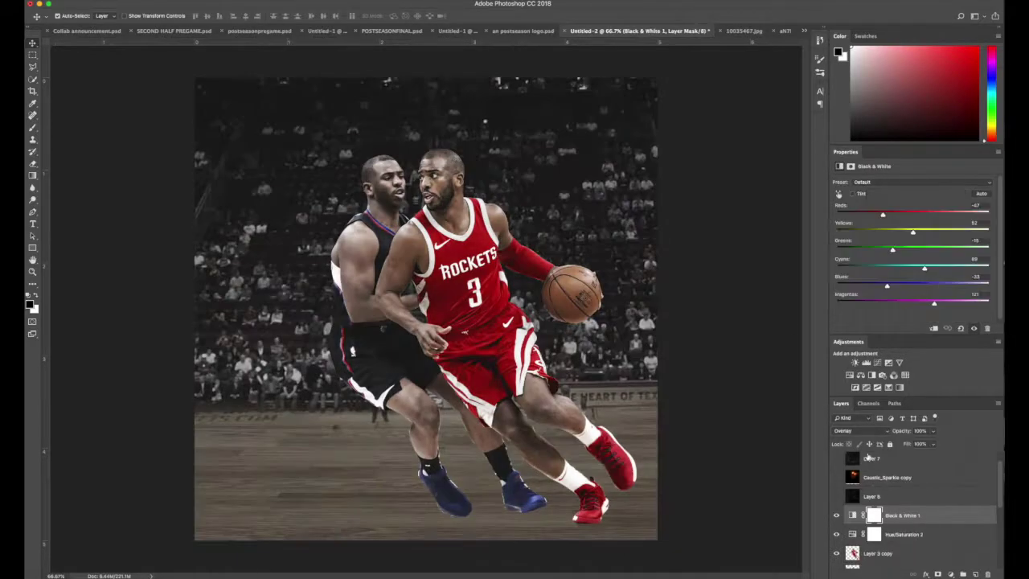
{"action": "scroll", "coordinate": [914, 515], "scroll_direction": "down", "scroll_amount": 3}
{"action": "left_click", "coordinate": [913, 545]}
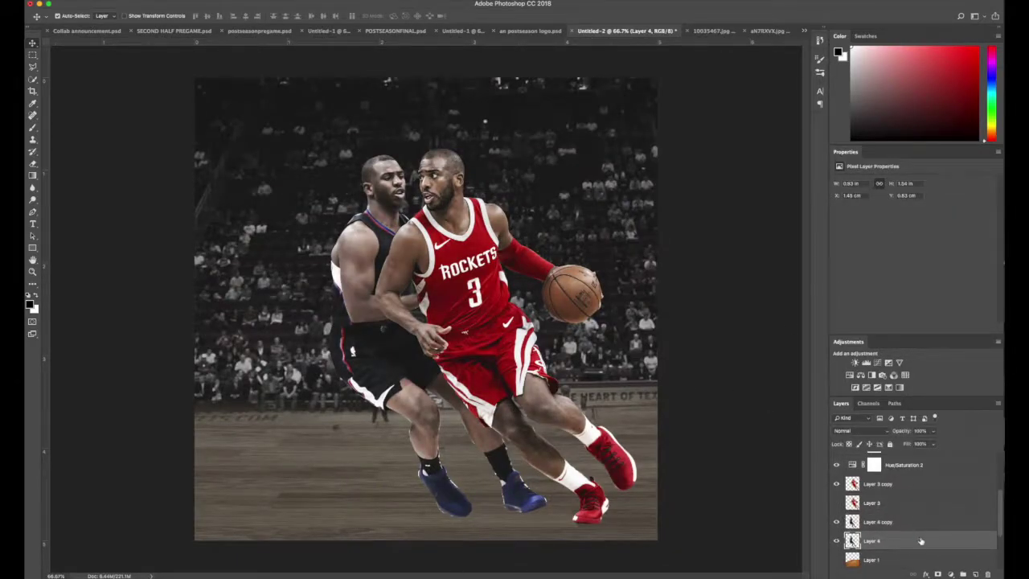
- Apply a Motion Blur of distance 13 to Layer 4 copy
{"action": "left_click", "coordinate": [877, 521]}
{"action": "left_click", "coordinate": [210, 2]}
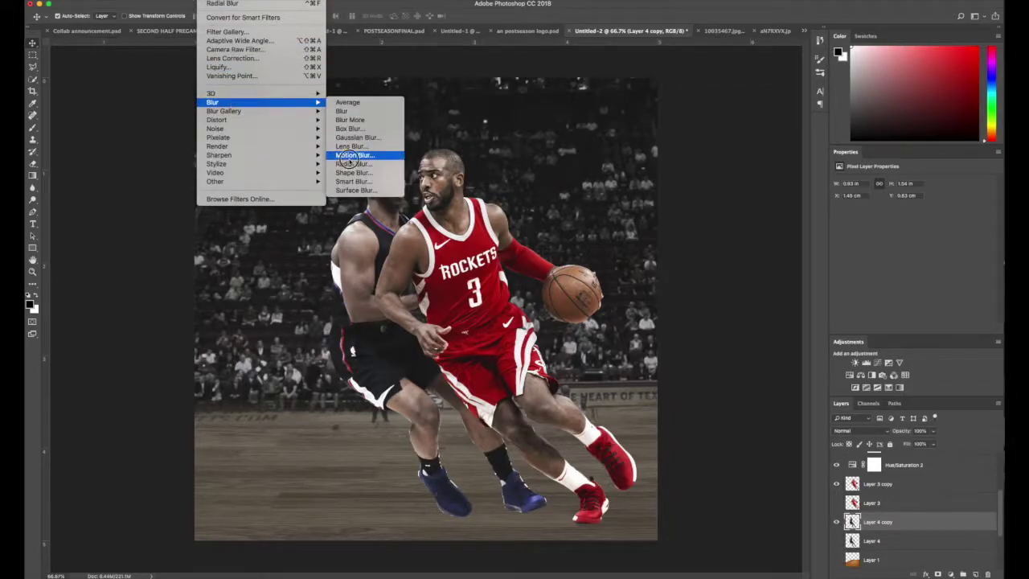
{"action": "left_click", "coordinate": [353, 155]}
{"action": "left_click_drag", "start_coordinate": [802, 410], "coordinate": [800, 411]}
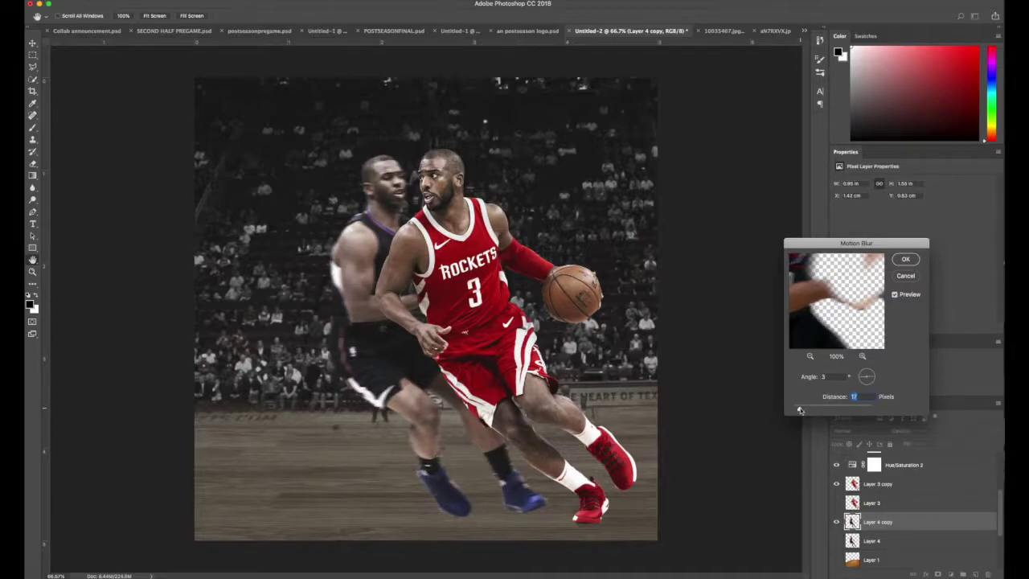
{"action": "left_click_drag", "start_coordinate": [801, 409], "coordinate": [799, 409]}
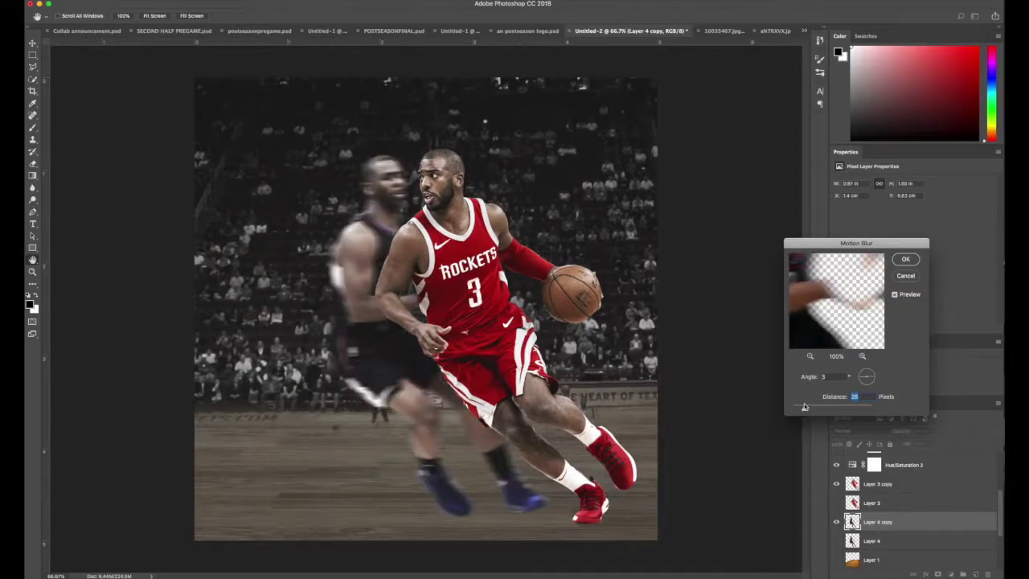
{"action": "left_click", "coordinate": [902, 260]}
- Apply a 6-pixel Motion Blur to Layer 3 copy
{"action": "left_click", "coordinate": [920, 502]}
{"action": "left_click", "coordinate": [920, 484]}
{"action": "left_click", "coordinate": [213, 1]}
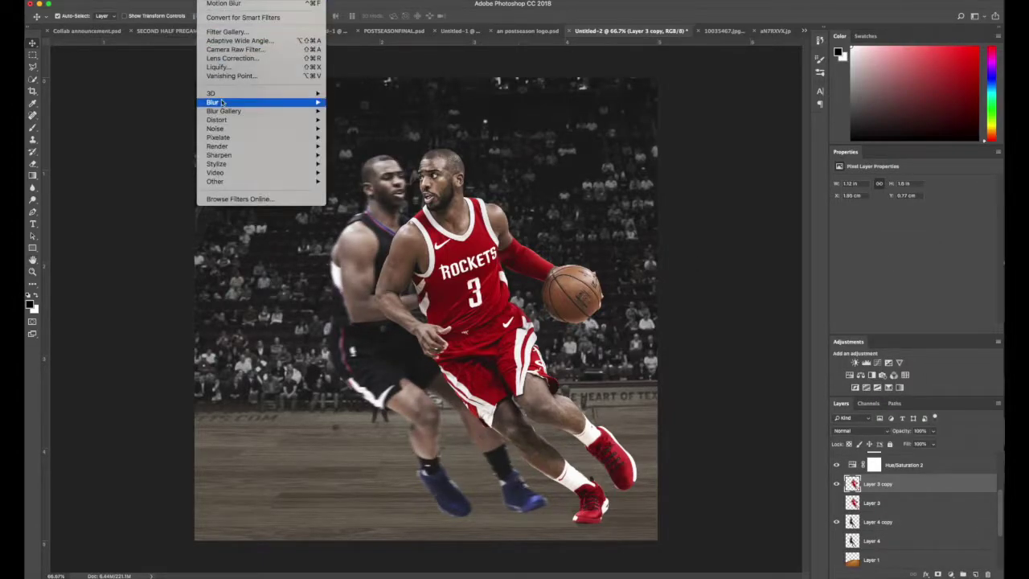
{"action": "mouse_move", "coordinate": [212, 102]}
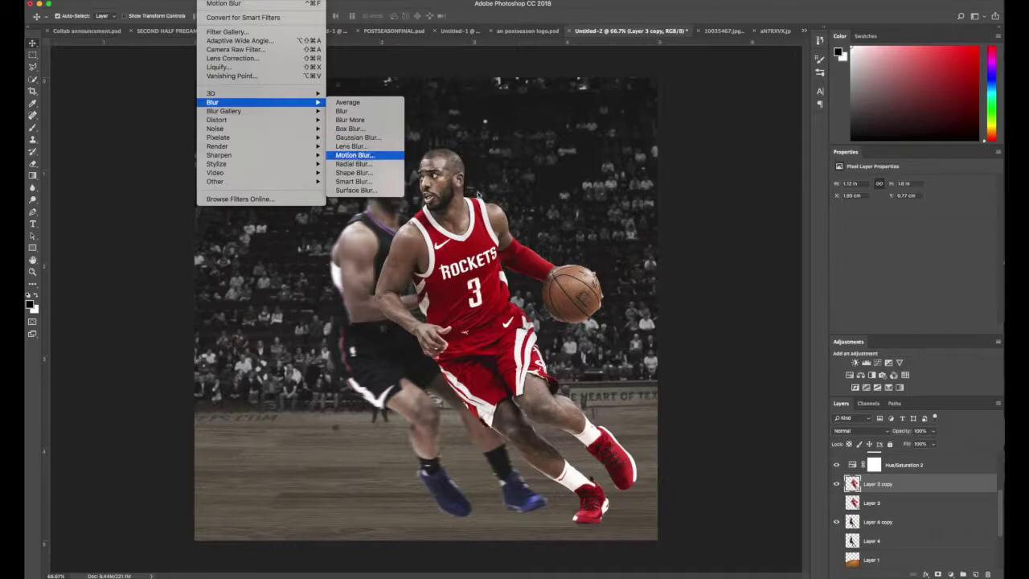
{"action": "left_click", "coordinate": [354, 155]}
{"action": "left_click_drag", "start_coordinate": [811, 410], "coordinate": [795, 410]}
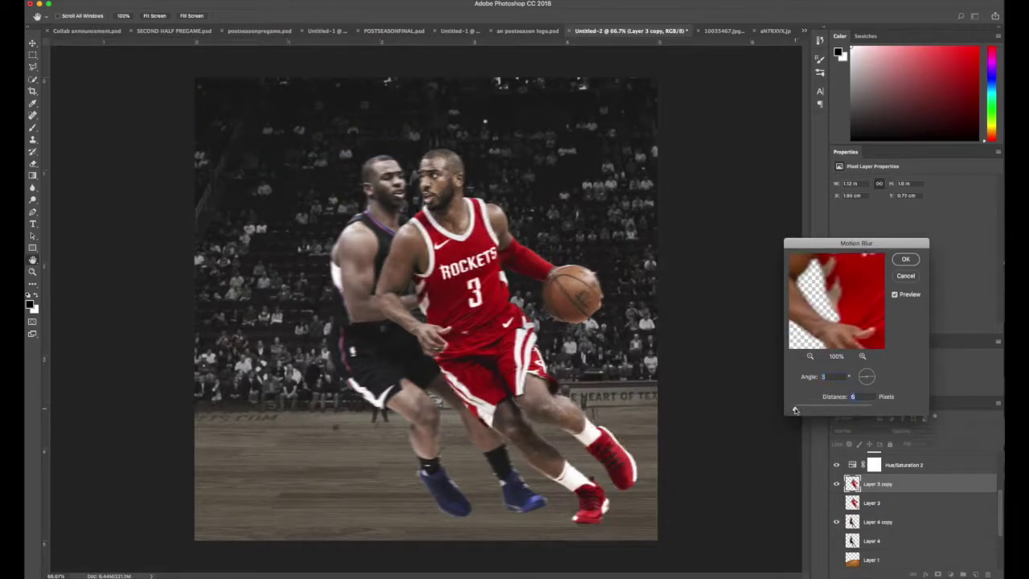
{"action": "left_click", "coordinate": [904, 260]}
{"action": "scroll", "coordinate": [877, 491], "scroll_direction": "down", "scroll_amount": 4}
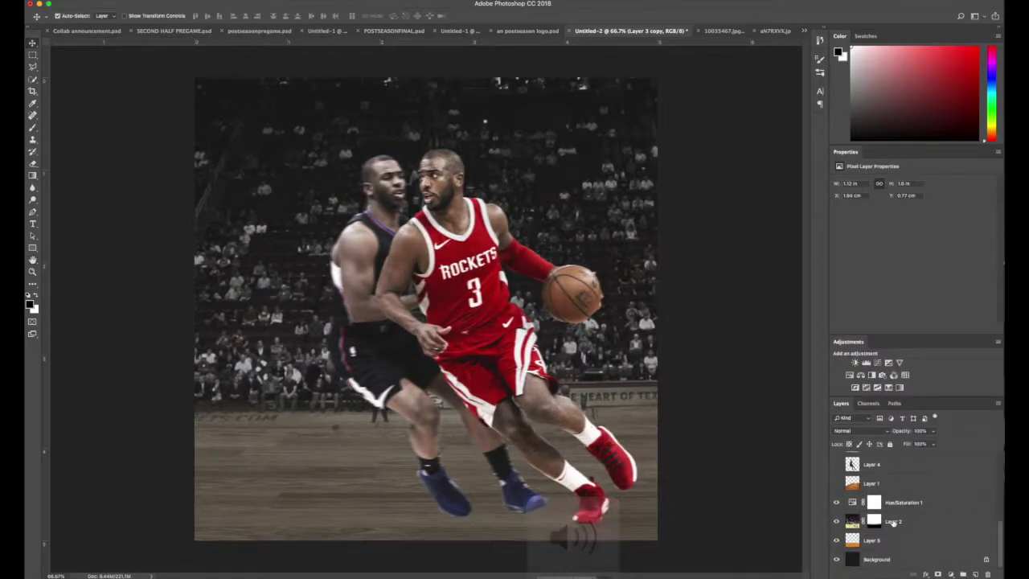
- Try a zoom Radial Blur on the Layer 2 crowd, then undo it
{"action": "left_click", "coordinate": [907, 521]}
{"action": "left_click", "coordinate": [259, 3]}
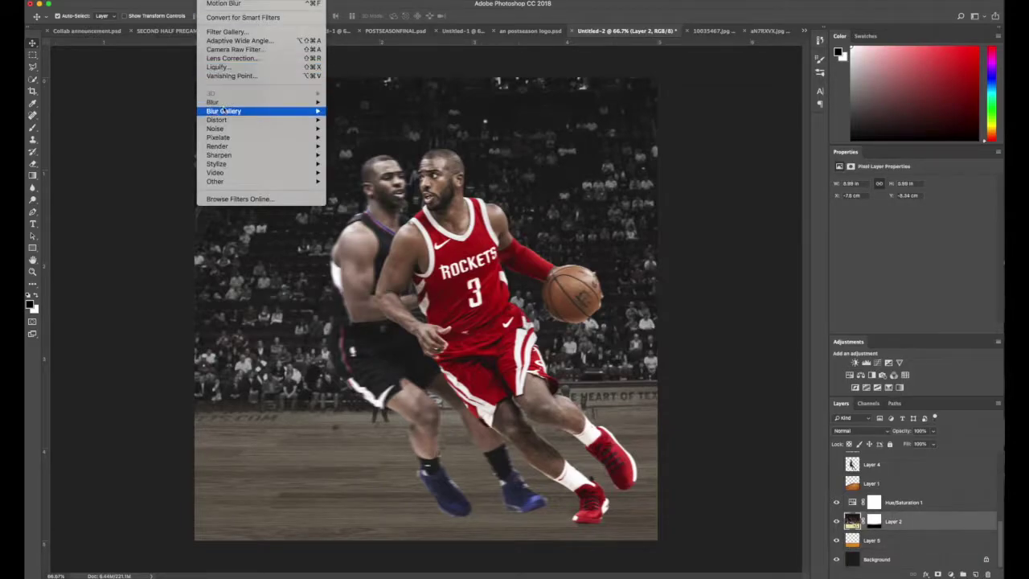
{"action": "left_click", "coordinate": [348, 162]}
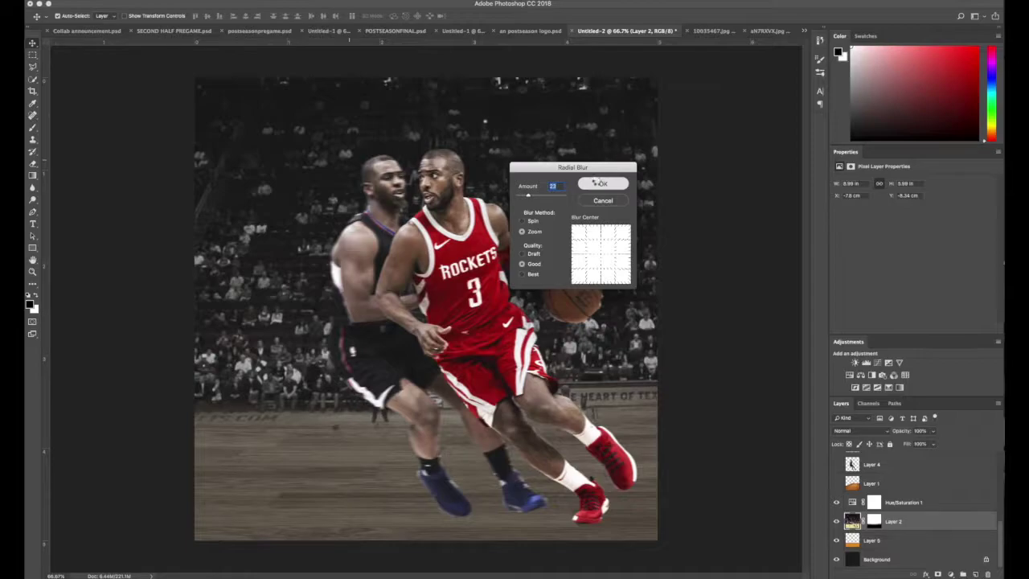
{"action": "left_click_drag", "start_coordinate": [557, 168], "coordinate": [594, 206]}
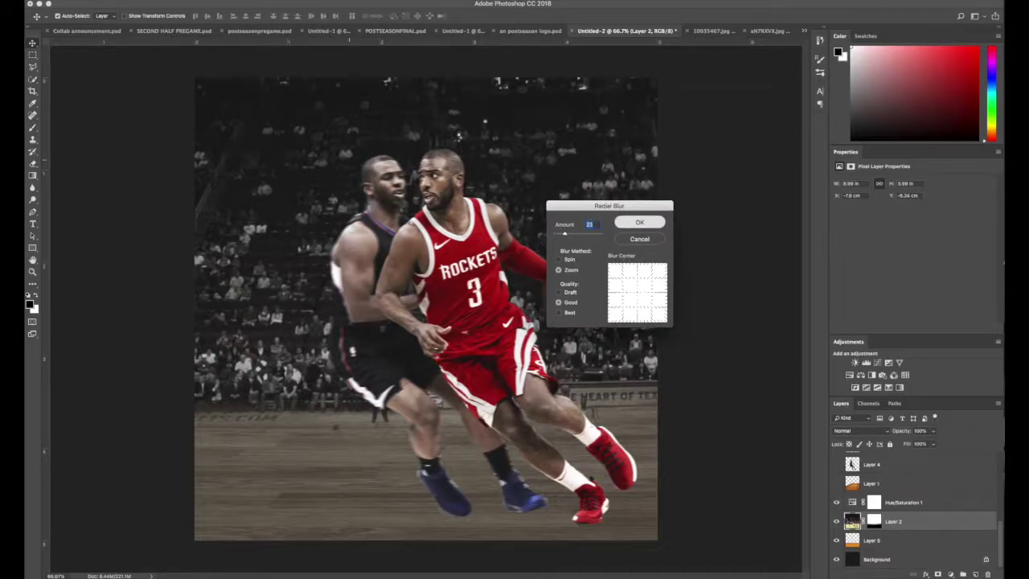
{"action": "left_click", "coordinate": [638, 229]}
{"action": "key", "text": "ctrl+z"}
- Retry the Radial Blur with an Amount around 10, then undo again
{"action": "left_click", "coordinate": [208, 3]}
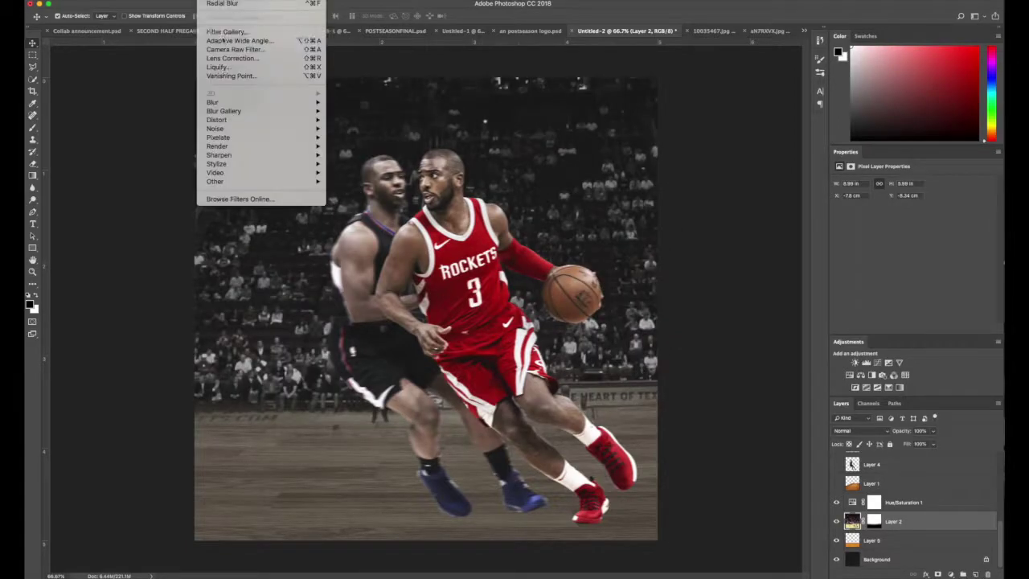
{"action": "left_click", "coordinate": [366, 153]}
{"action": "left_click_drag", "start_coordinate": [520, 196], "coordinate": [523, 195]}
{"action": "left_click", "coordinate": [598, 182]}
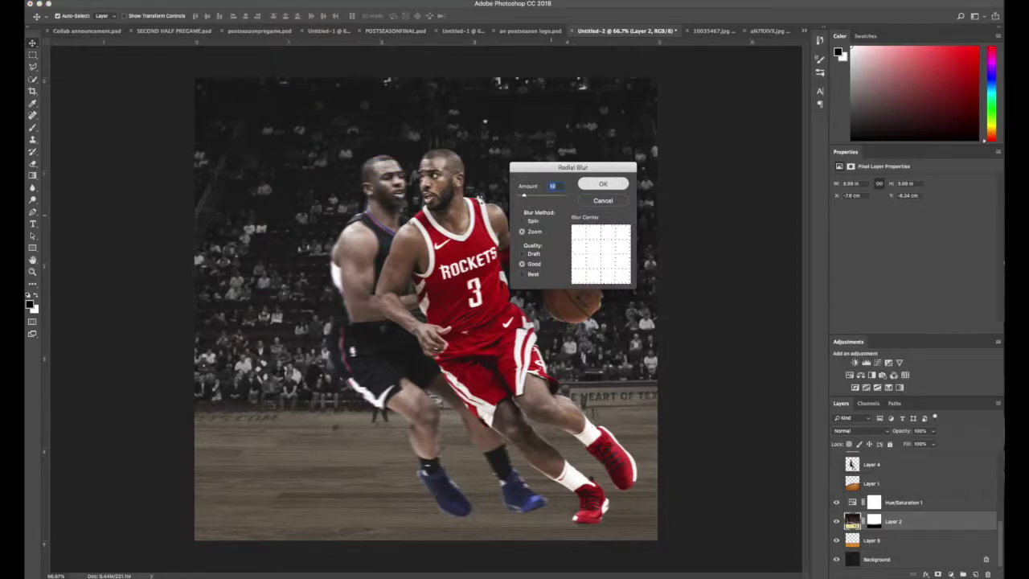
{"action": "key", "text": "Return"}
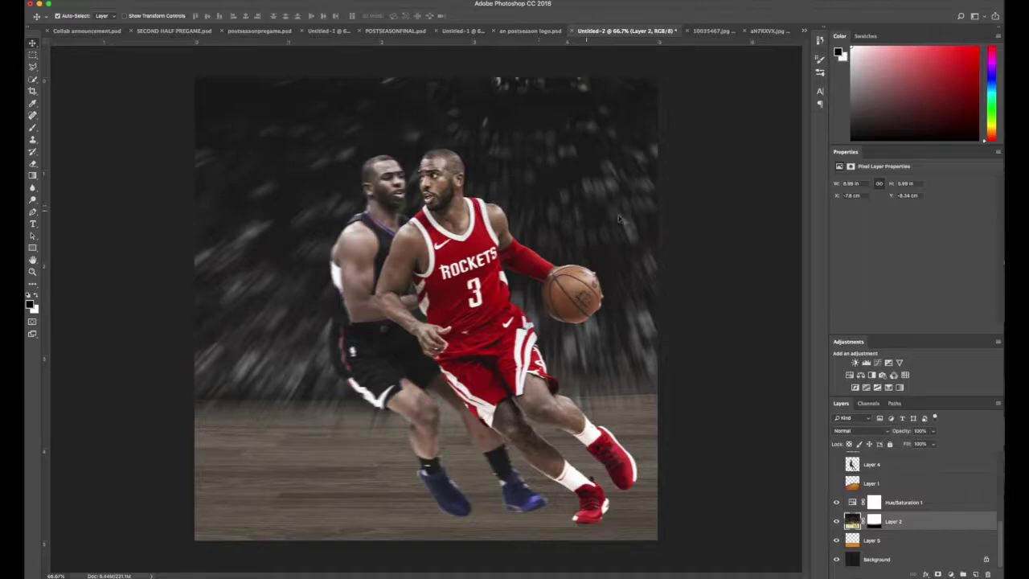
{"action": "key", "text": "ctrl+z"}
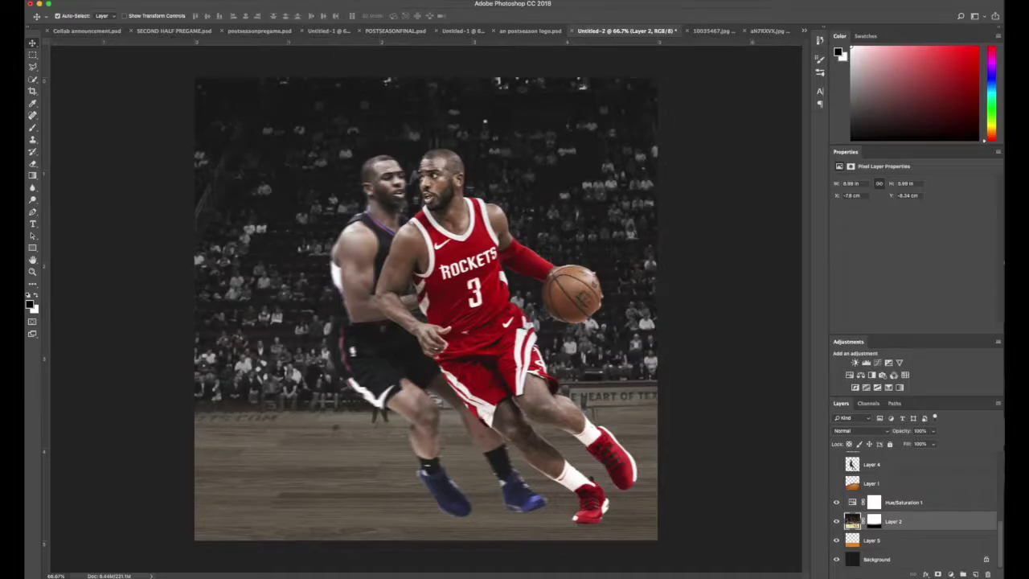
- Apply the final zoom Radial Blur to the crowd background
{"action": "left_click", "coordinate": [207, 3]}
{"action": "mouse_move", "coordinate": [213, 102]}
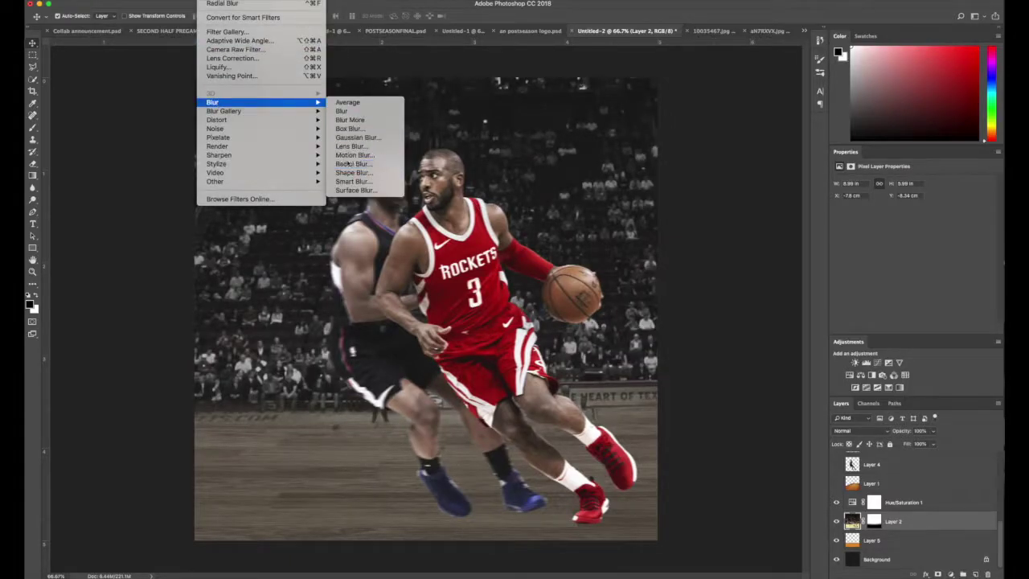
{"action": "left_click", "coordinate": [354, 164]}
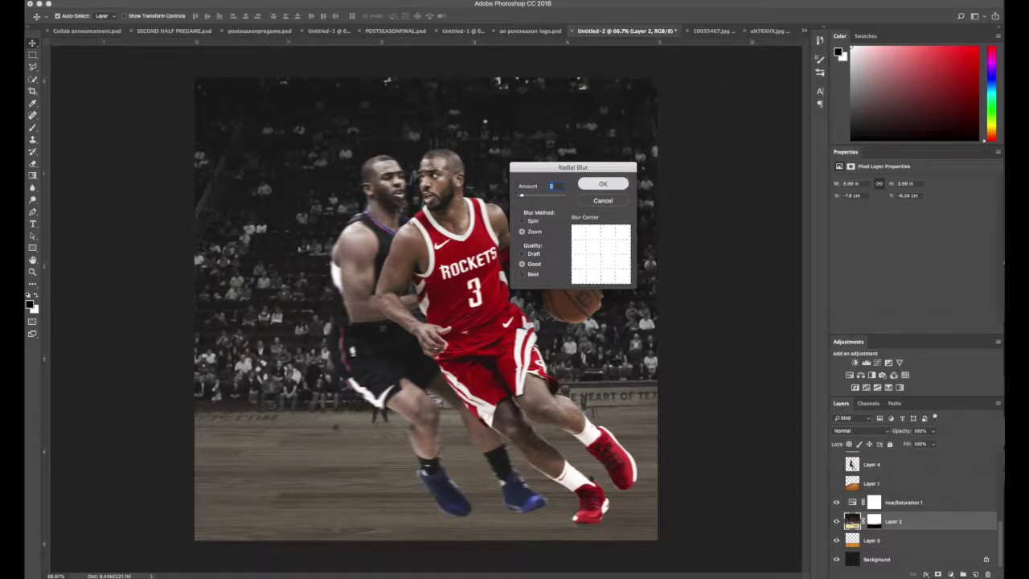
{"action": "key", "text": "Return"}
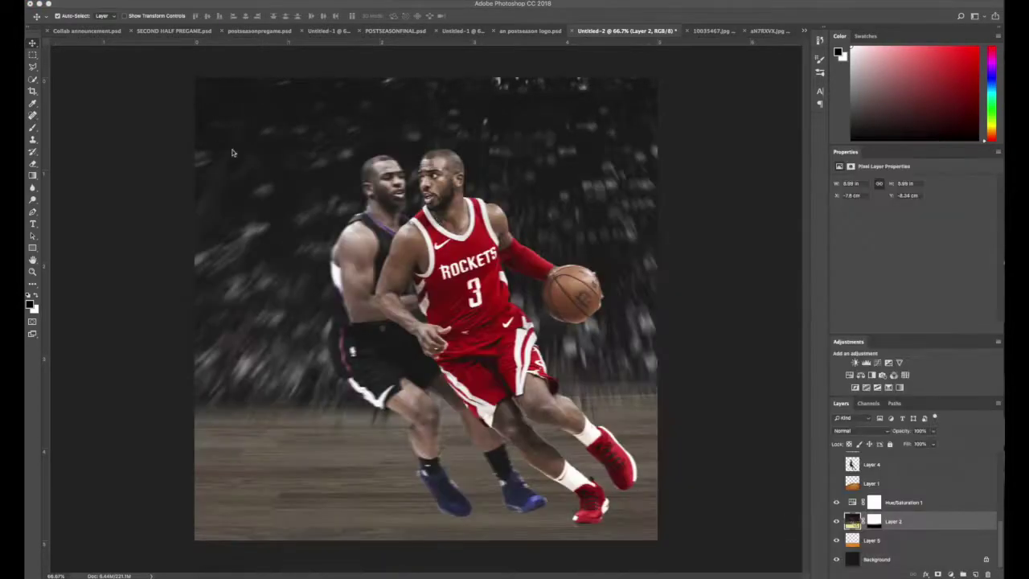
{"action": "scroll", "coordinate": [885, 499], "scroll_direction": "up", "scroll_amount": 5}
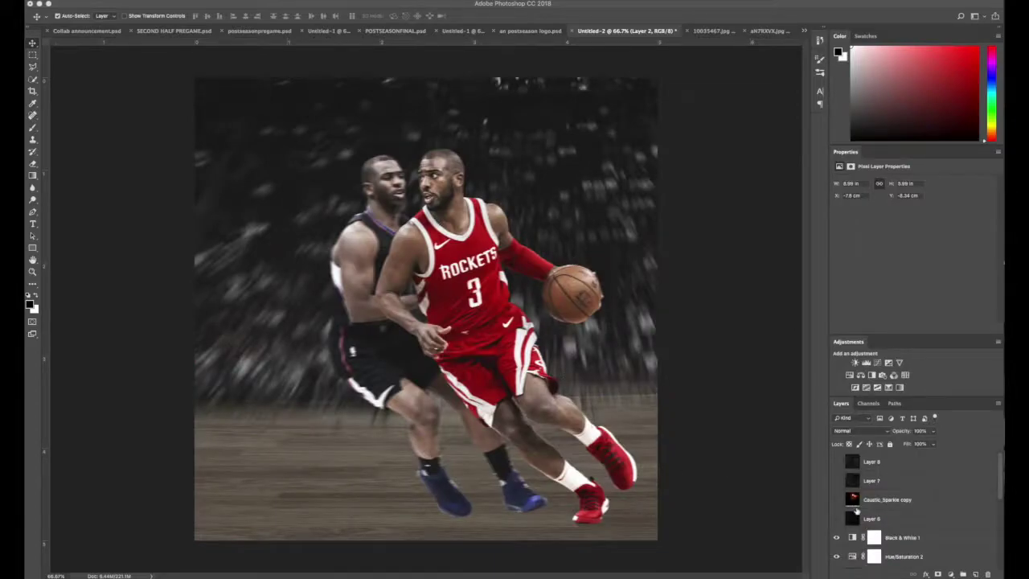
- Turn the Layer 7 and Layer 8 grunge overlays and the sparkle glow back on
{"action": "left_click", "coordinate": [836, 462]}
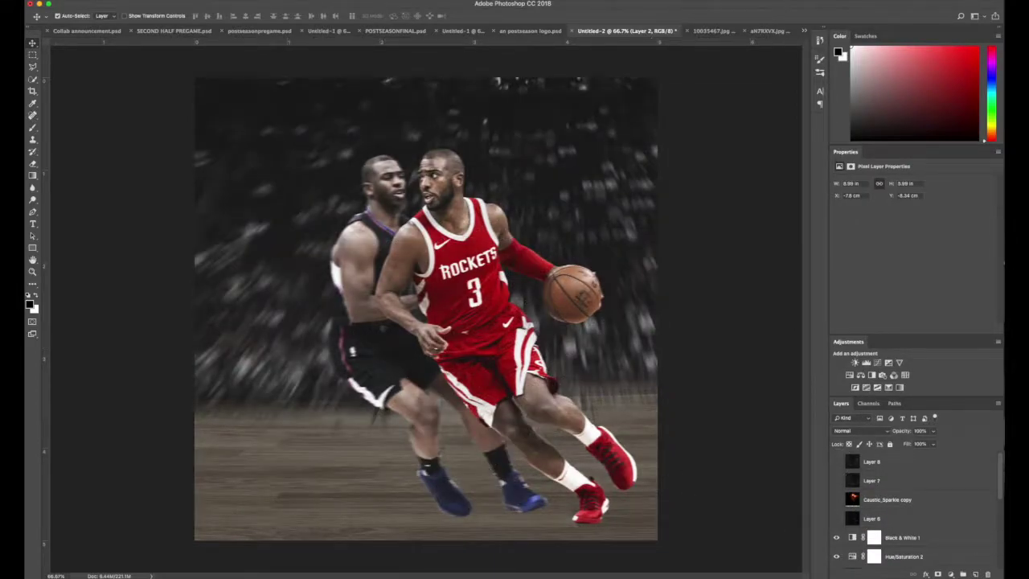
{"action": "left_click", "coordinate": [837, 461]}
{"action": "left_click", "coordinate": [838, 480]}
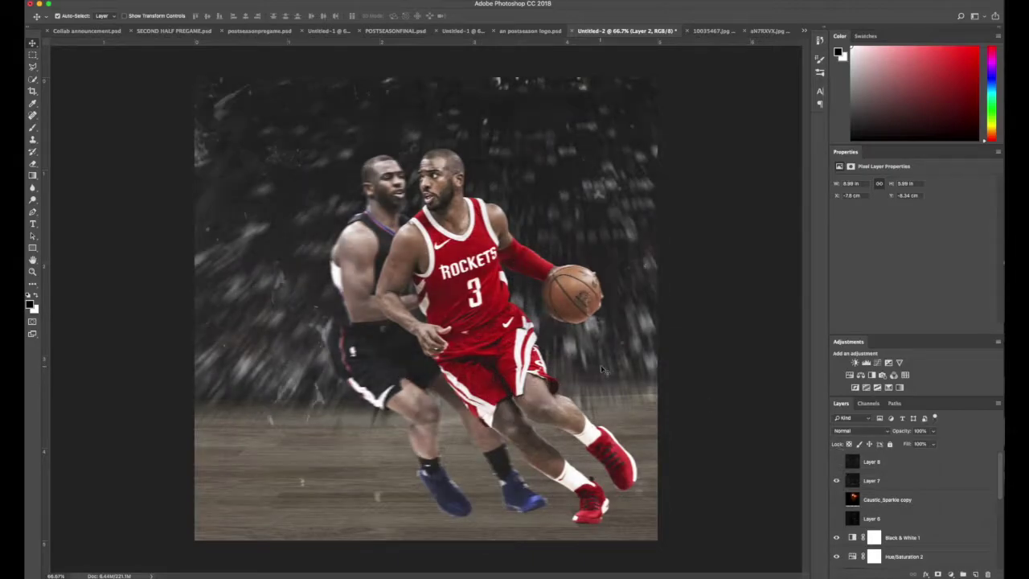
{"action": "left_click", "coordinate": [836, 499]}
- Move the Caustic_Sparkle copy glow up-right, then delete it and toggle Layer 6
{"action": "left_click", "coordinate": [898, 500]}
{"action": "key", "text": "ctrl+t"}
{"action": "left_click_drag", "start_coordinate": [334, 153], "coordinate": [468, 83]}
{"action": "key", "text": "Return"}
{"action": "key", "text": "Delete"}
{"action": "left_click", "coordinate": [836, 499]}
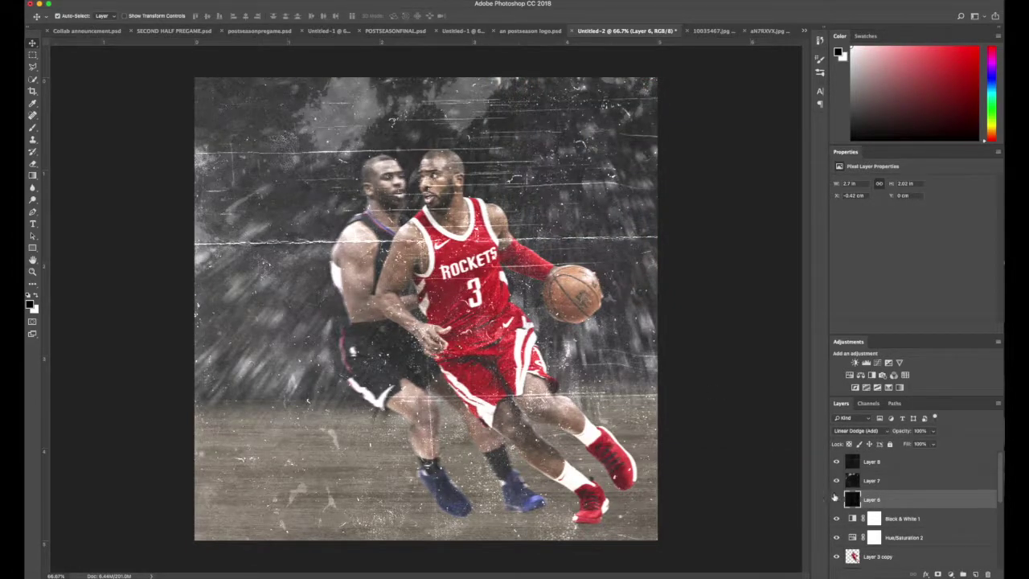
{"action": "left_click", "coordinate": [836, 499]}
{"action": "key", "text": "super+Tab"}
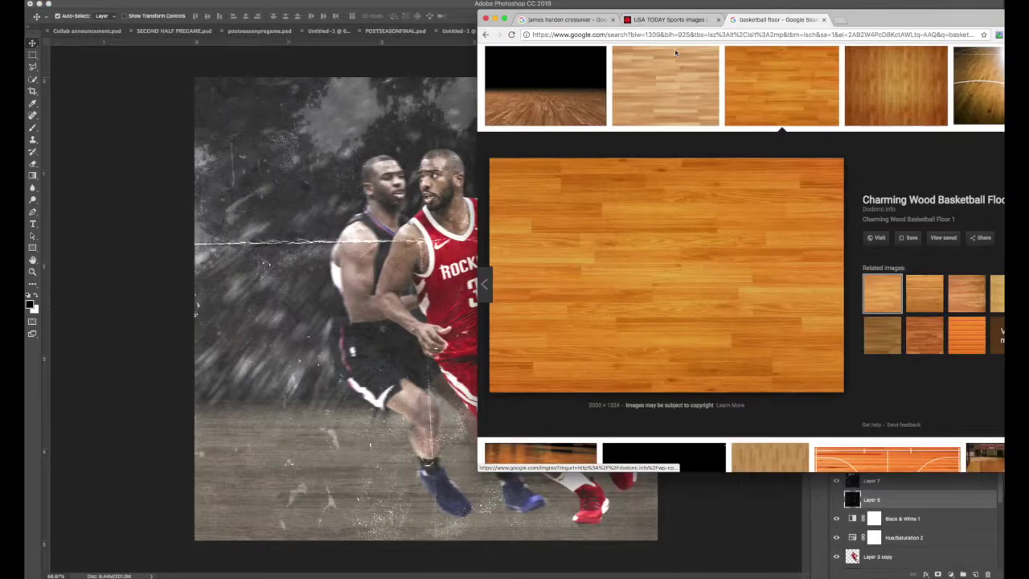
- Search Google Images for 'particle debris overlay' and preview a few results
{"action": "key", "text": "super+l"}
{"action": "type", "text": "particle debris overlay"}
{"action": "key", "text": "Return"}
{"action": "left_click", "coordinate": [586, 90]}
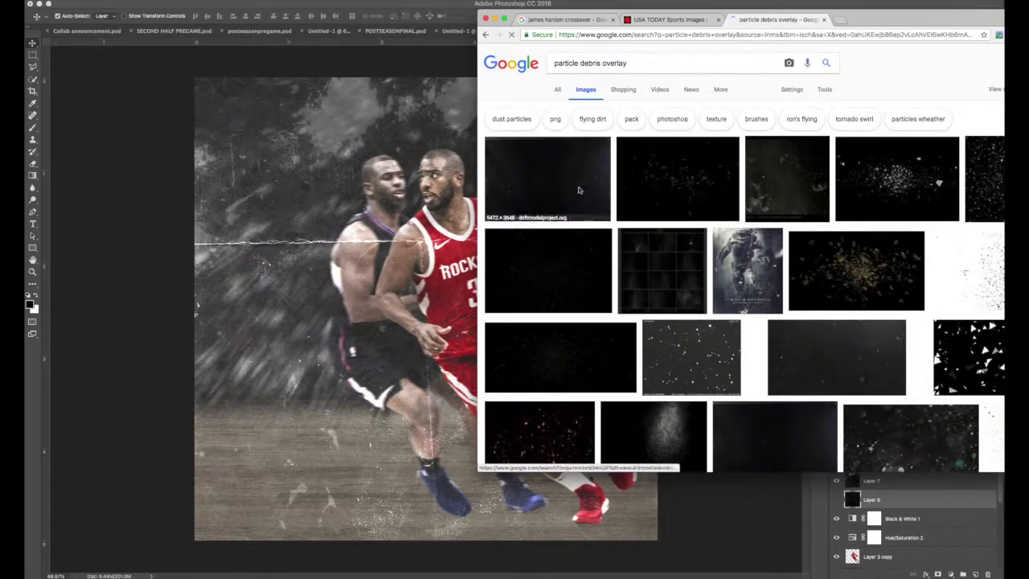
{"action": "left_click", "coordinate": [682, 183]}
{"action": "left_click", "coordinate": [818, 116]}
{"action": "left_click", "coordinate": [896, 107]}
- Close the particle search tab and return to the Photoshop composite
{"action": "scroll", "coordinate": [739, 281], "scroll_direction": "down", "scroll_amount": 5}
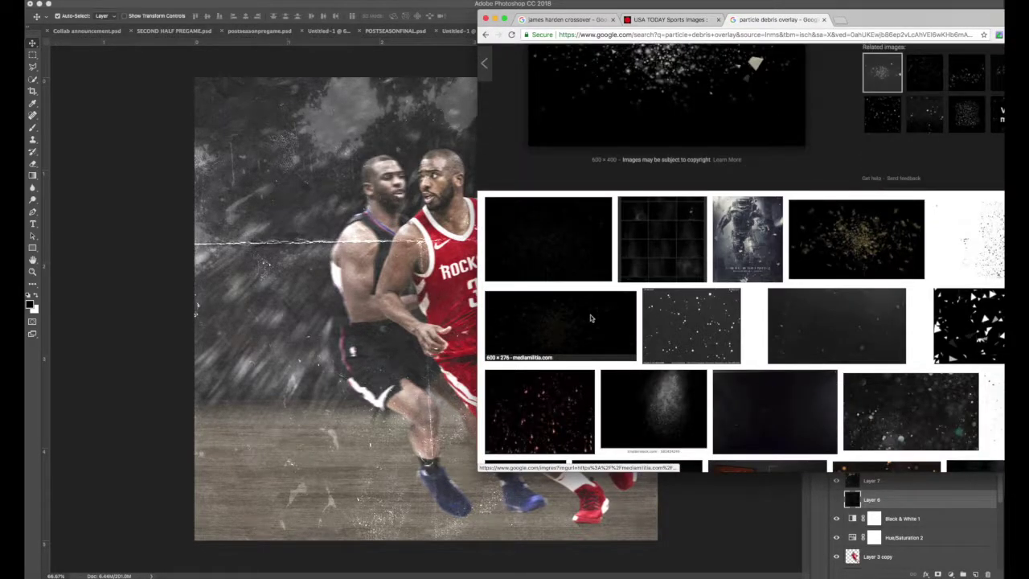
{"action": "scroll", "coordinate": [740, 281], "scroll_direction": "down", "scroll_amount": 3}
{"action": "left_click", "coordinate": [823, 19]}
{"action": "left_click", "coordinate": [667, 19]}
{"action": "left_click", "coordinate": [901, 523]}
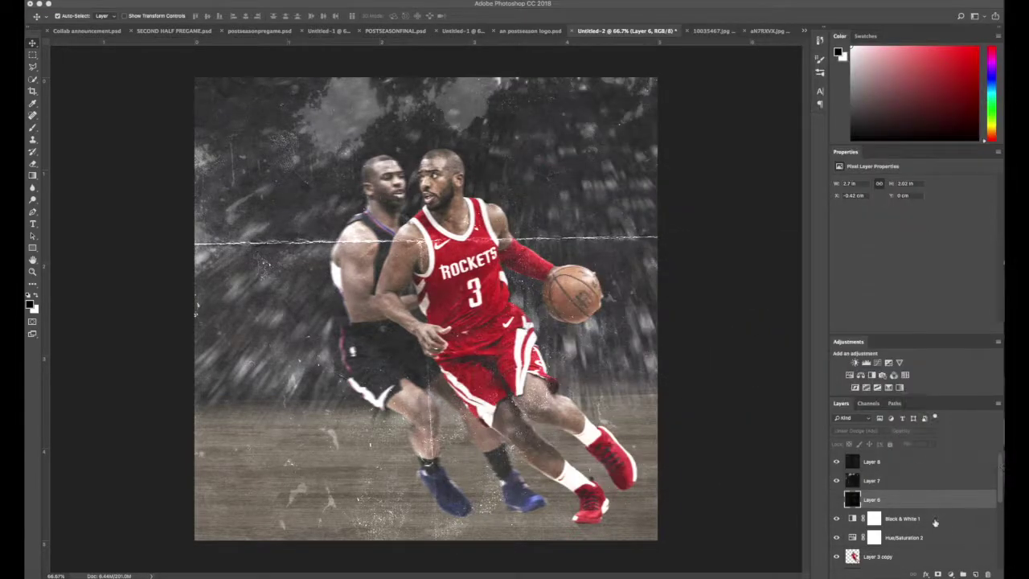
- Add a Curves adjustment tinting the Blue channel, then ease it back toward neutral
{"action": "left_click", "coordinate": [877, 362]}
{"action": "left_click", "coordinate": [908, 193]}
{"action": "left_click", "coordinate": [908, 222]}
{"action": "mouse_move", "coordinate": [901, 283]}
{"action": "left_mouse_down"}
{"action": "mouse_move", "coordinate": [919, 230]}
{"action": "mouse_move", "coordinate": [956, 246]}
{"action": "mouse_move", "coordinate": [933, 249]}
{"action": "mouse_move", "coordinate": [940, 254]}
{"action": "mouse_move", "coordinate": [928, 245]}
{"action": "mouse_move", "coordinate": [940, 202]}
{"action": "left_mouse_up"}
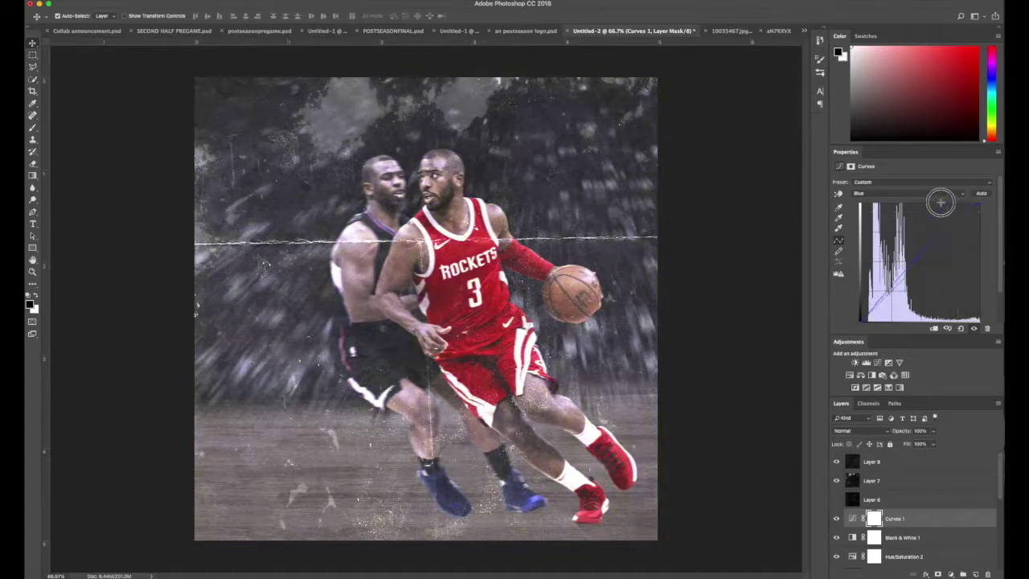
{"action": "mouse_move", "coordinate": [898, 291]}
{"action": "left_mouse_down"}
{"action": "mouse_move", "coordinate": [875, 278]}
{"action": "mouse_move", "coordinate": [885, 300]}
{"action": "left_mouse_up"}
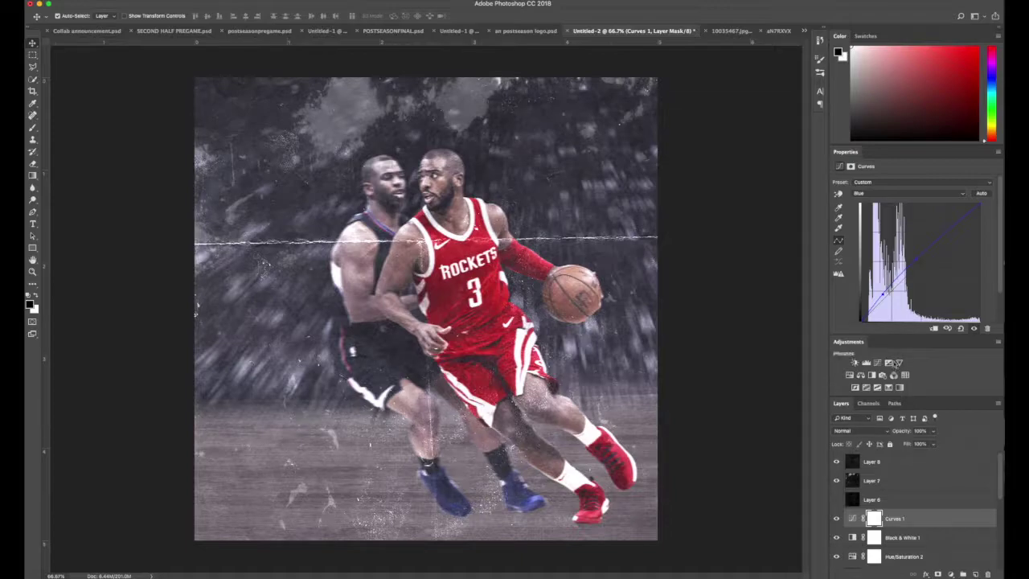
- Add a slightly darker Exposure adjustment (Offset, Gamma) and paste in the rain texture
{"action": "left_click", "coordinate": [890, 362]}
{"action": "left_click_drag", "start_coordinate": [923, 224], "coordinate": [913, 226]}
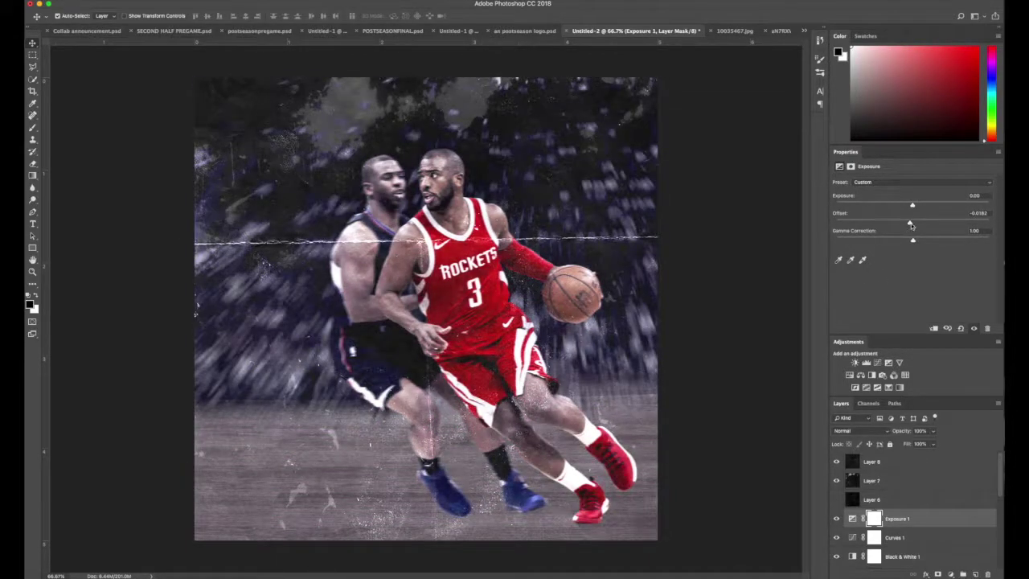
{"action": "left_click_drag", "start_coordinate": [912, 205], "coordinate": [913, 205]}
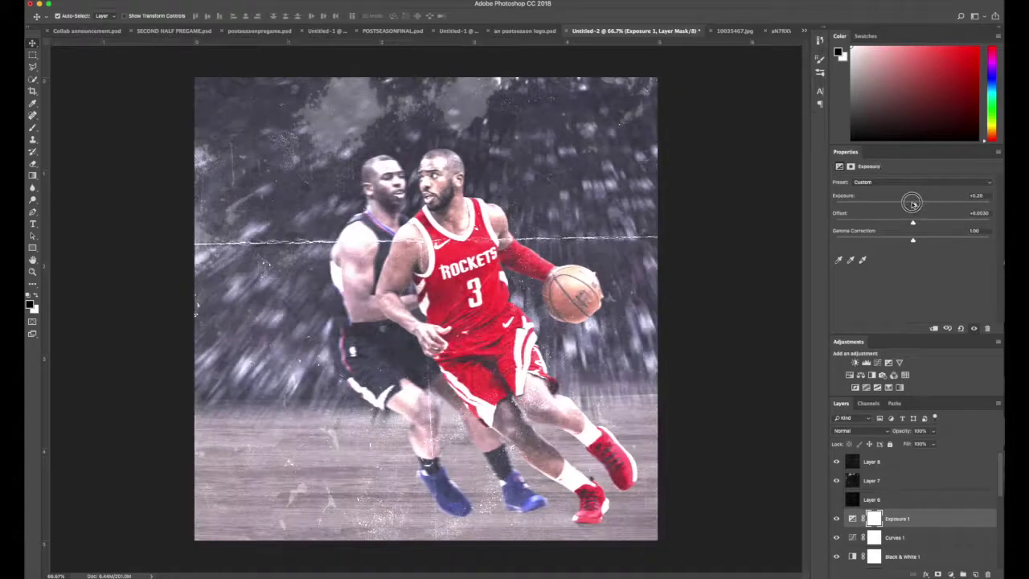
{"action": "left_click", "coordinate": [911, 240]}
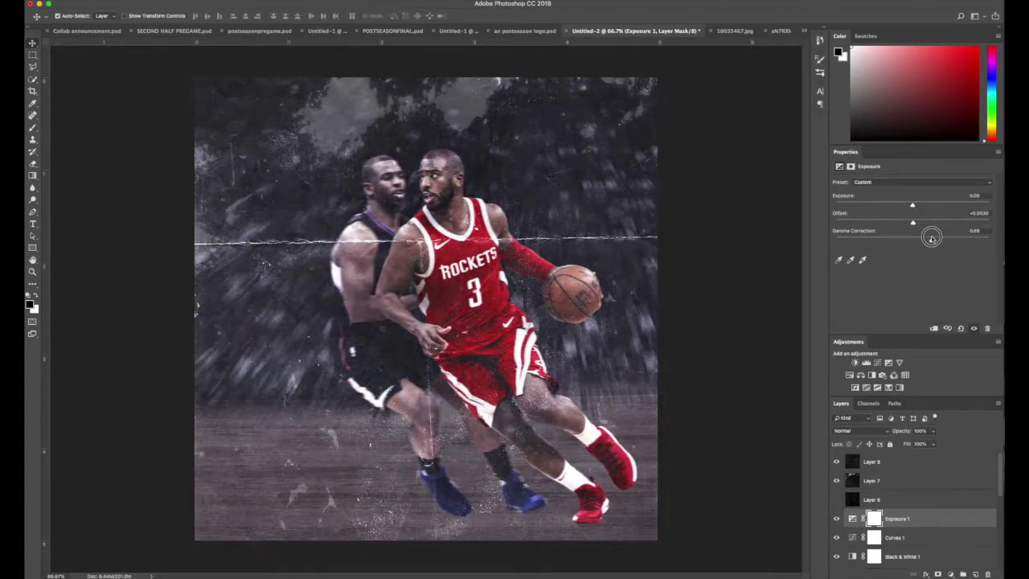
{"action": "key", "text": "ctrl+v"}
- Scale the Layer 9 rain texture up to cover the whole canvas
{"action": "key", "text": "ctrl+t"}
{"action": "left_click_drag", "start_coordinate": [723, 124], "coordinate": [600, 358]}
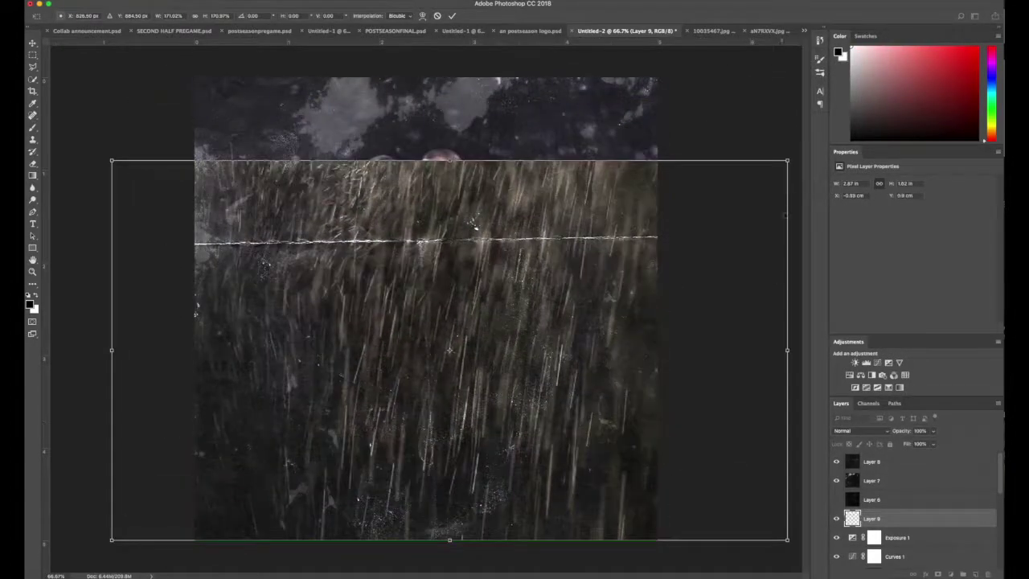
{"action": "left_click_drag", "start_coordinate": [787, 161], "coordinate": [796, 46]}
{"action": "key", "text": "Return"}
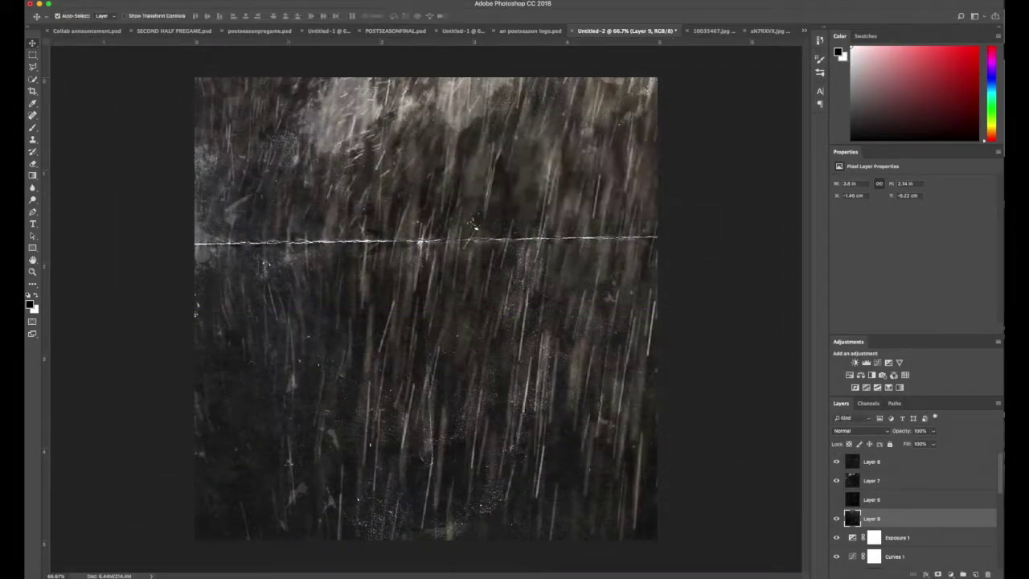
- Blend the rain layer with Linear Dodge (Add) at 47% opacity
{"action": "left_click", "coordinate": [884, 431]}
{"action": "left_click", "coordinate": [865, 531]}
{"action": "left_click", "coordinate": [860, 430]}
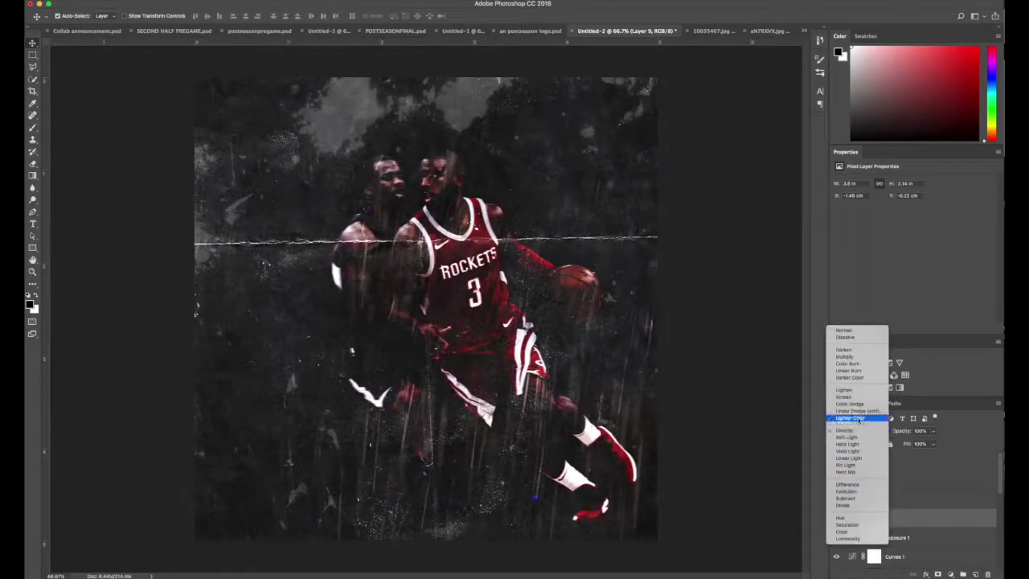
{"action": "left_click", "coordinate": [862, 413]}
{"action": "left_click_drag", "start_coordinate": [920, 444], "coordinate": [907, 443]}
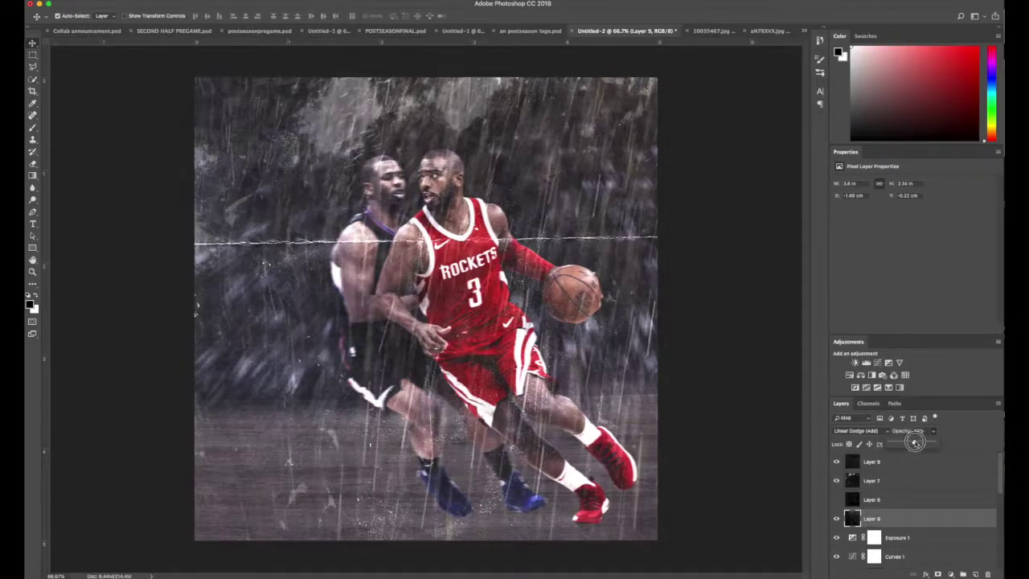